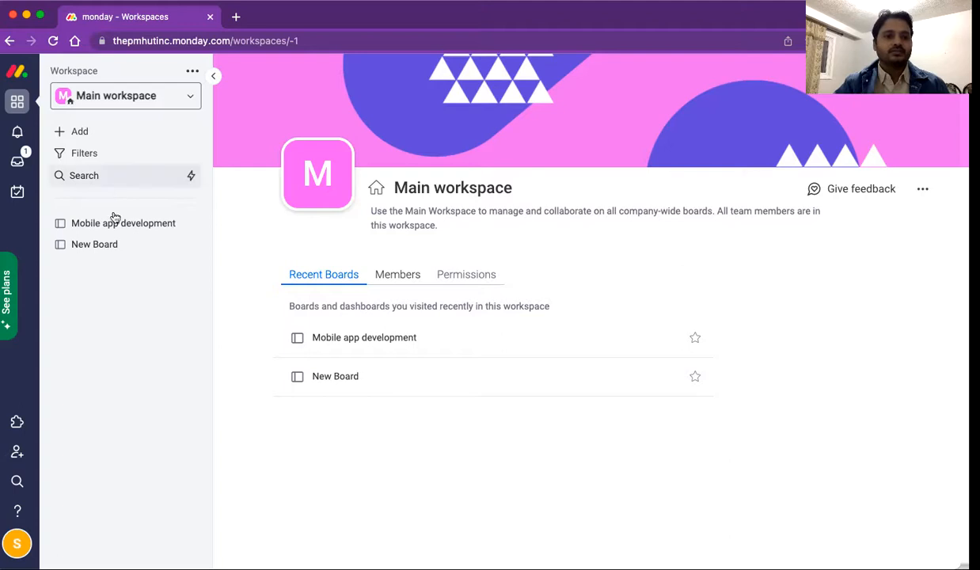
# Step: Open the Mobile app development board from the Main workspace sidebar and select its title
pyautogui.click(114, 225)
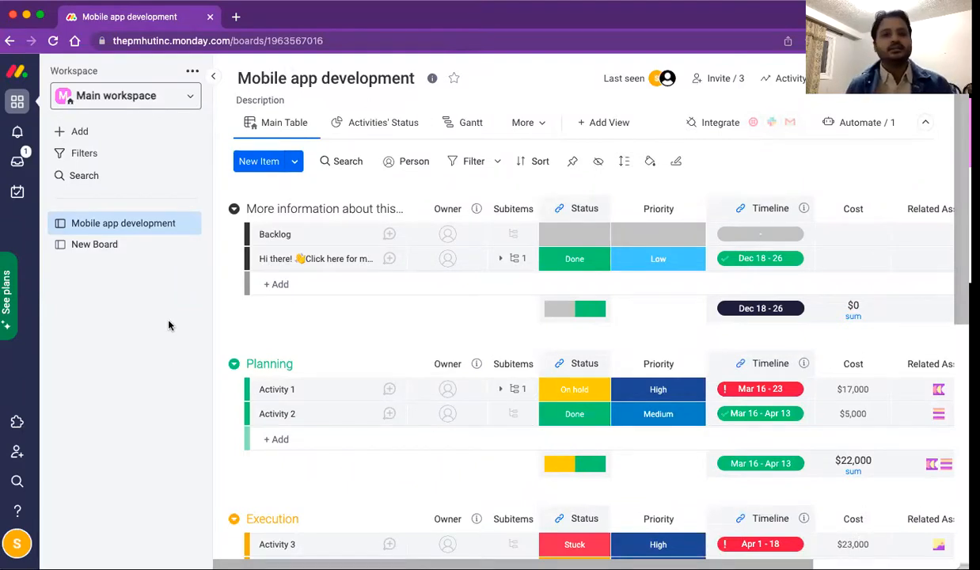
pyautogui.click(292, 80)
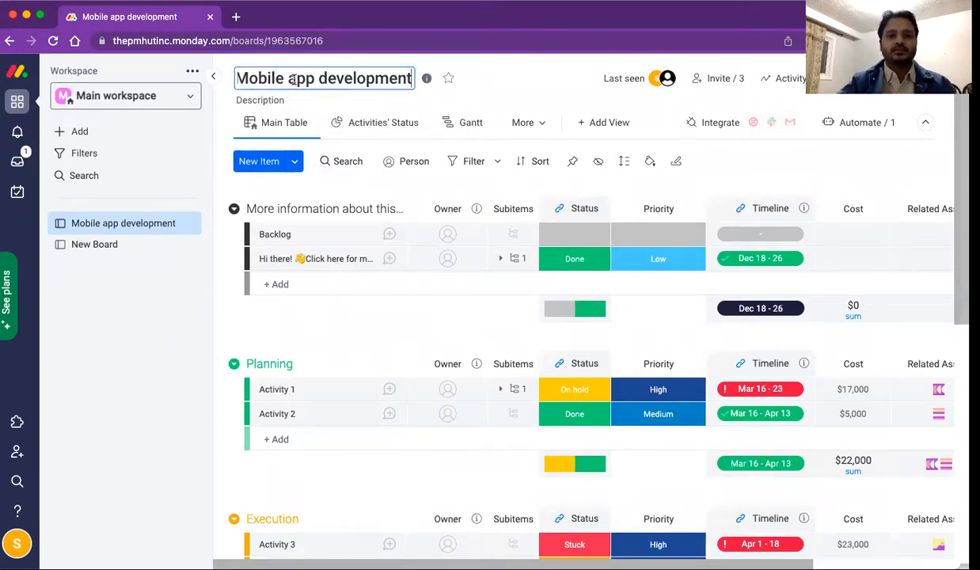
# Step: Rename the board title to 'Mobile app development - phase 2'
pyautogui.write('- ph')
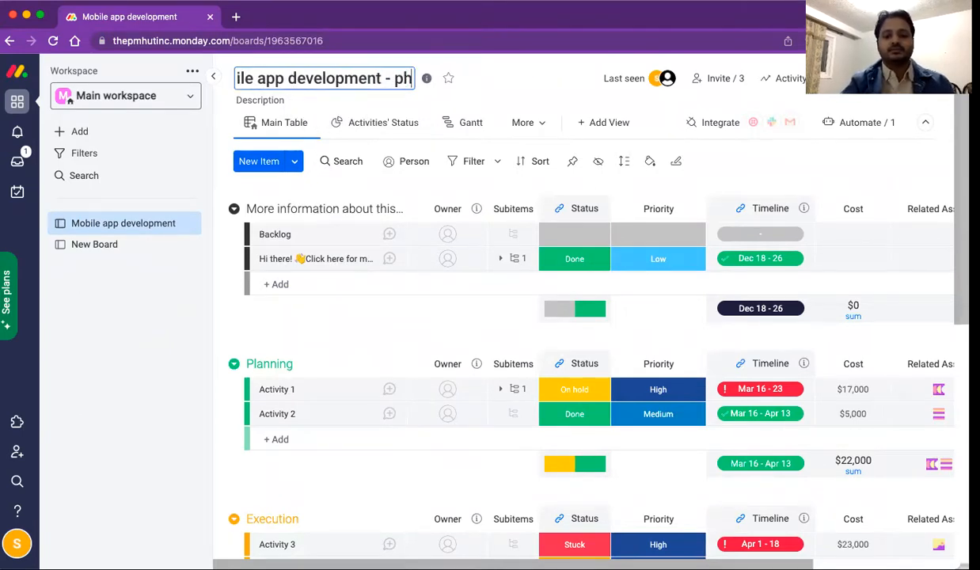
pyautogui.write('ase 2')
pyautogui.press('Return')
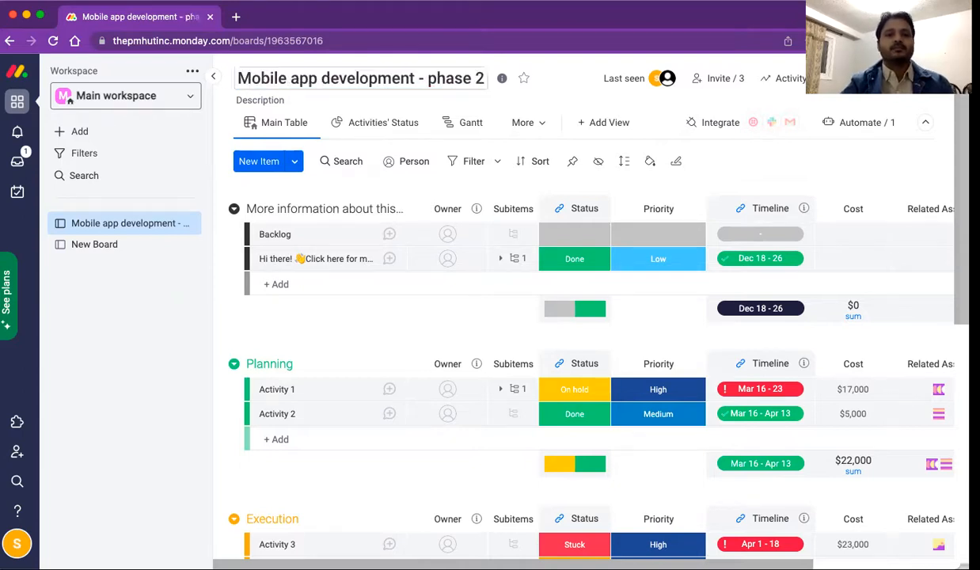
# Step: Add the board description 'Using Java technology'
pyautogui.click(267, 99)
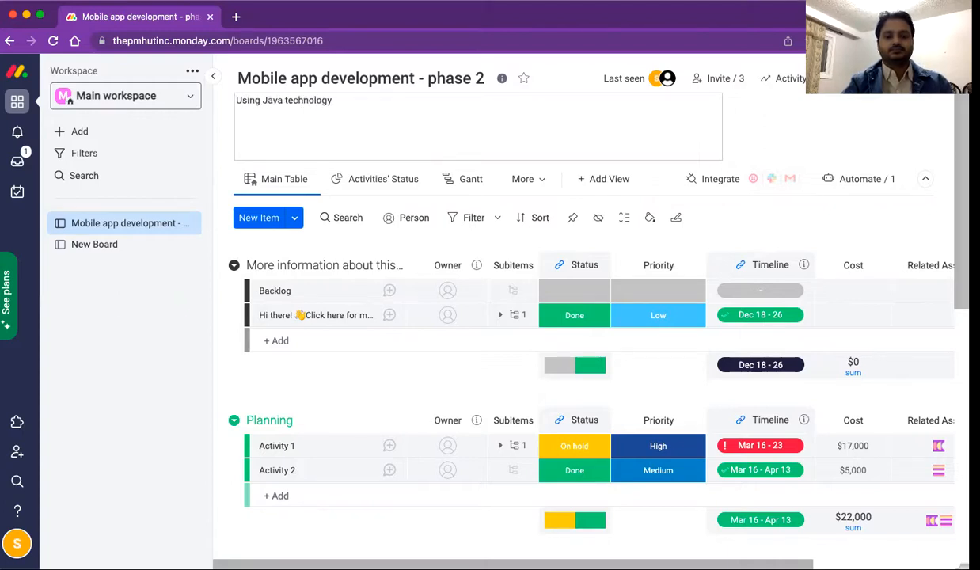
pyautogui.click(745, 131)
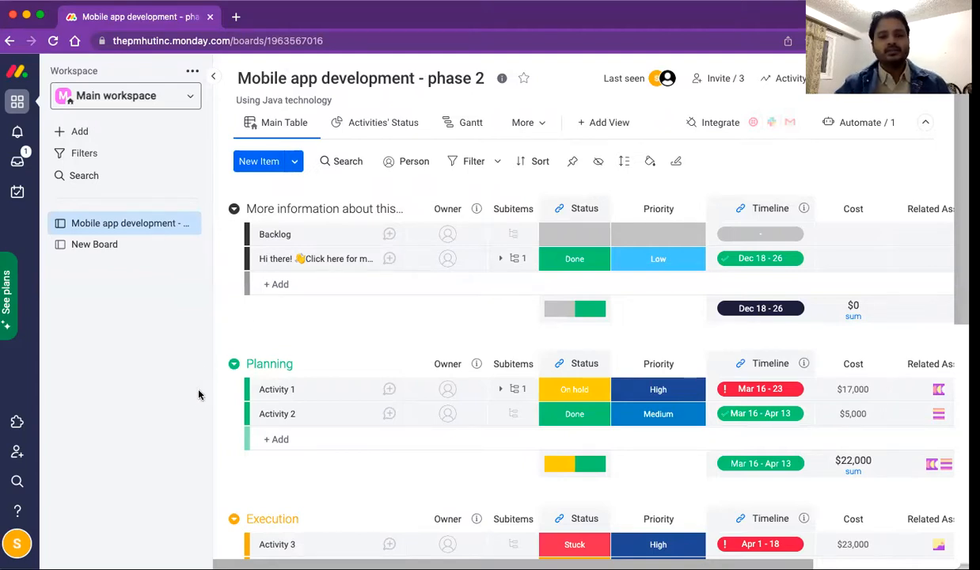
pyautogui.scroll(-2, 336, 327)
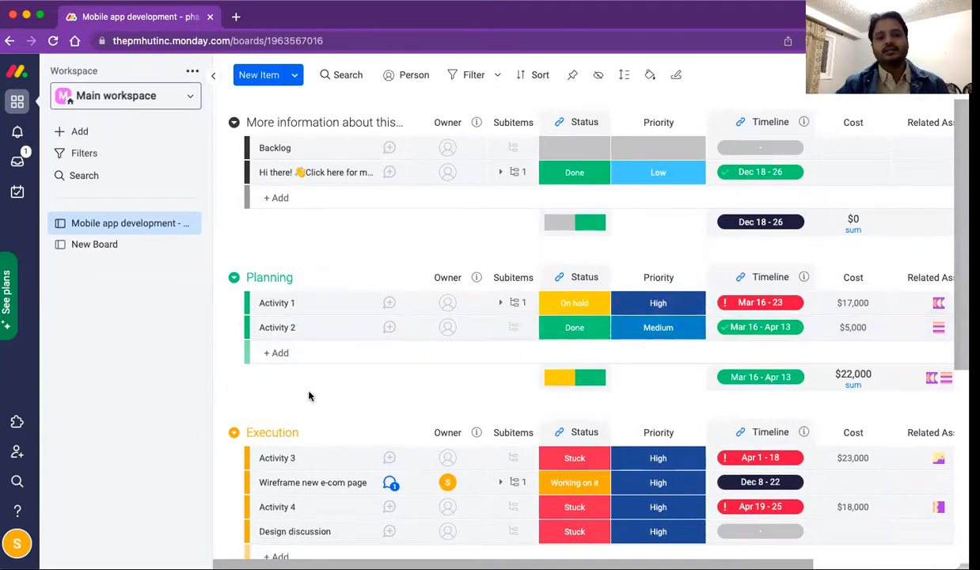
# Step: Rename the Planning group to 'Planning - 1'
pyautogui.scroll(-1, 310, 396)
pyautogui.scroll(-1, 312, 396)
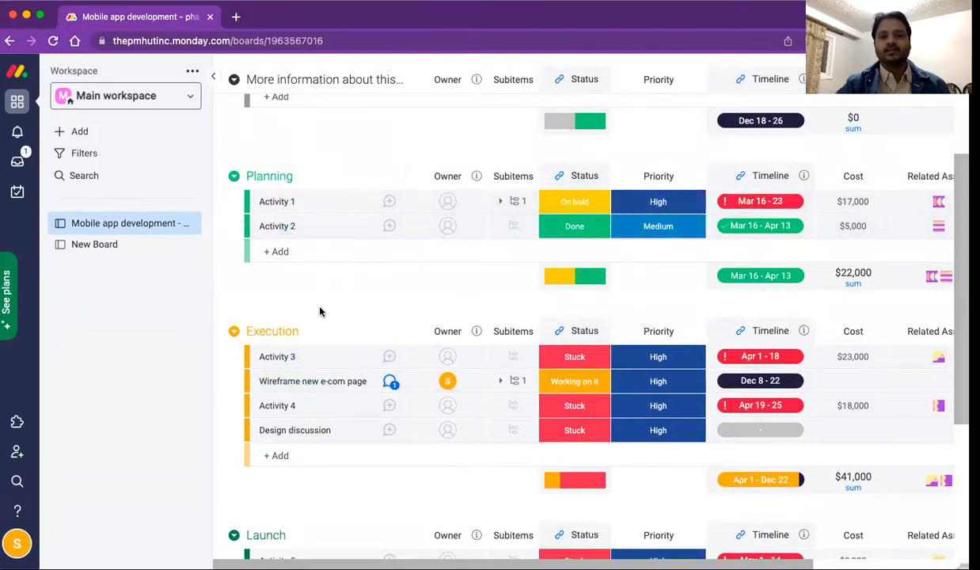
pyautogui.scroll(-3, 343, 290)
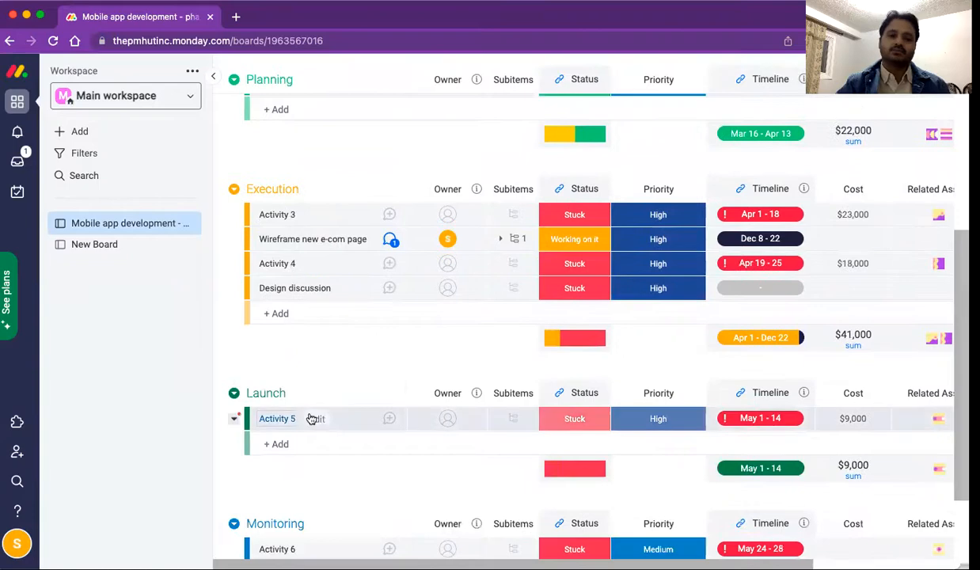
pyautogui.scroll(-3, 384, 376)
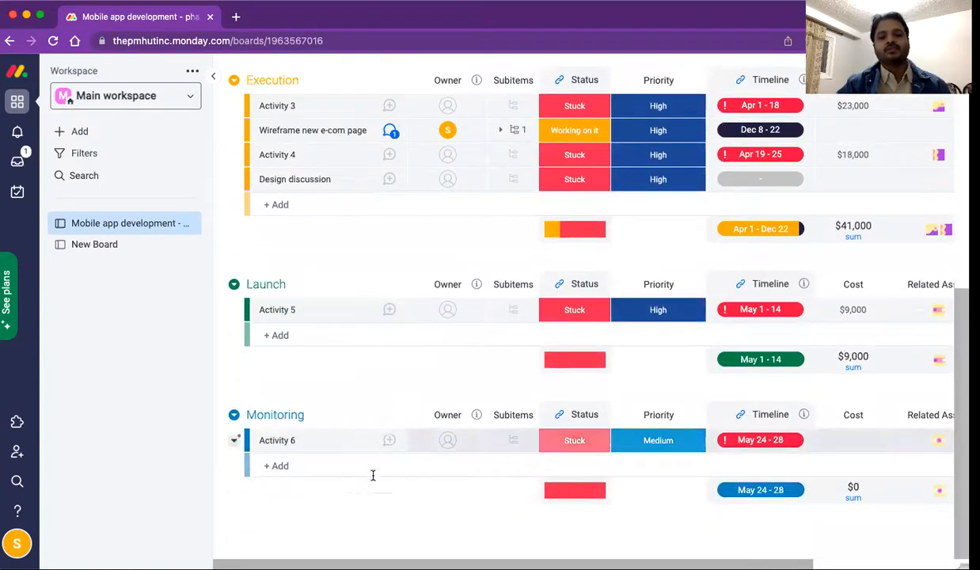
pyautogui.scroll(7, 381, 367)
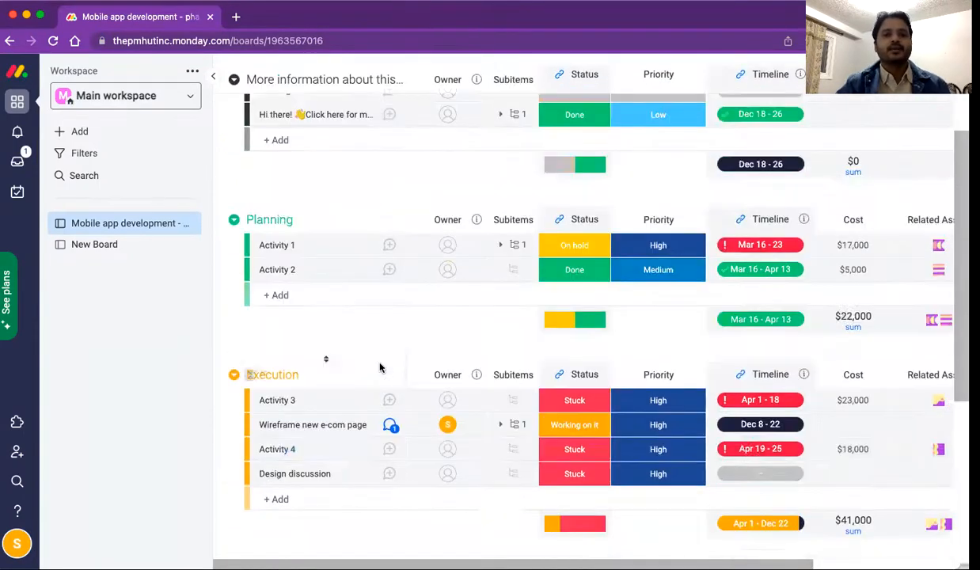
pyautogui.scroll(3, 380, 368)
pyautogui.click(298, 360)
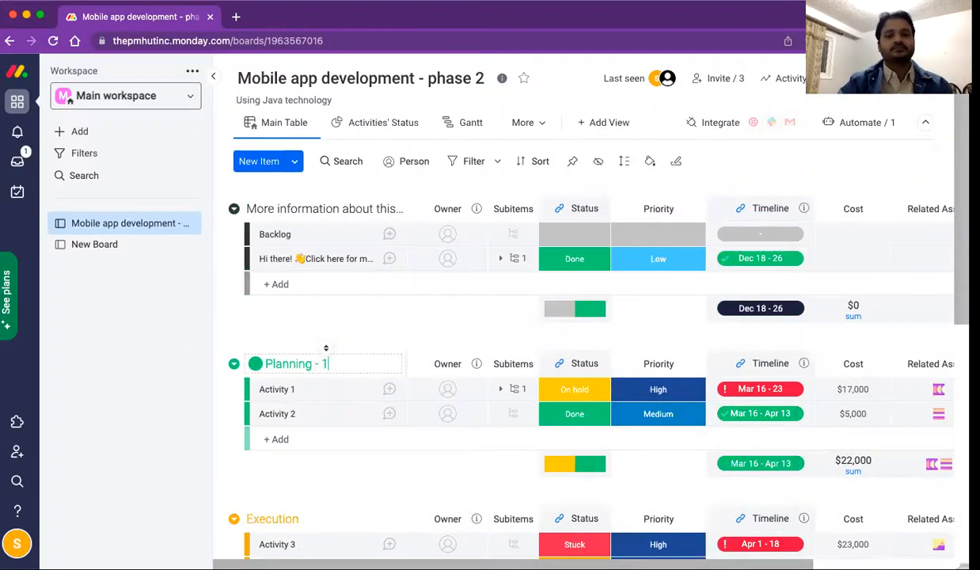
# Step: Rename the Launch group to 'Release'
pyautogui.scroll(-6, 313, 475)
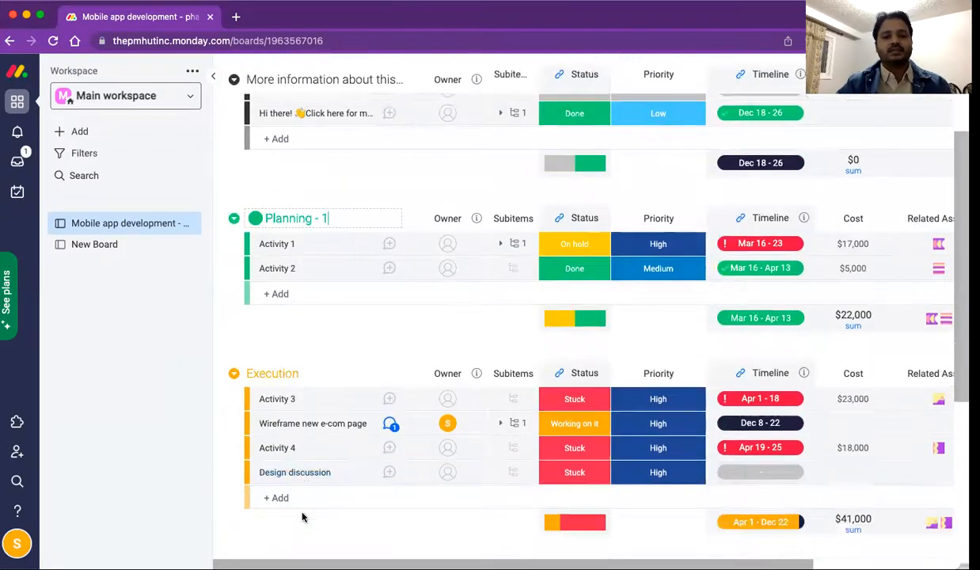
pyautogui.doubleClick(286, 494)
pyautogui.write('Release')
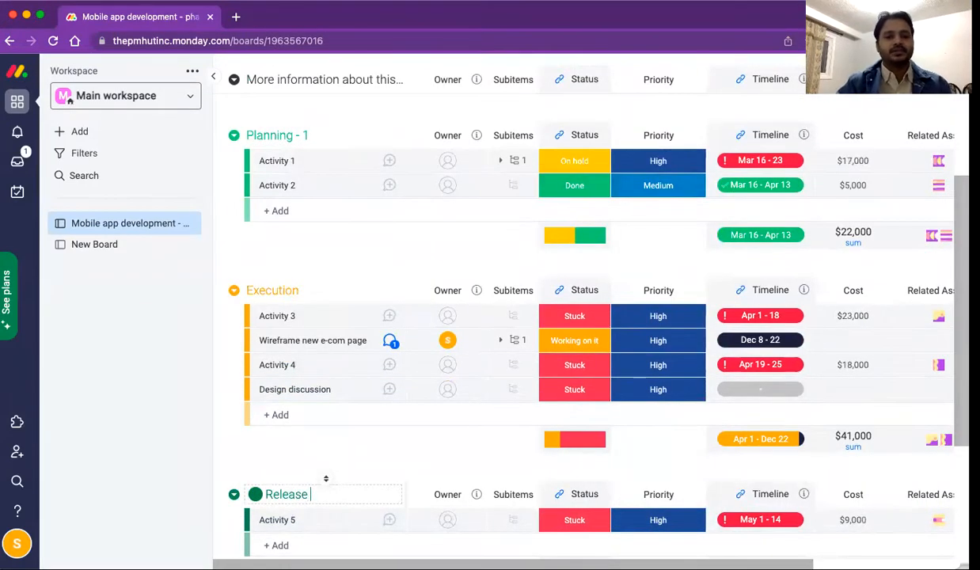
pyautogui.press('Return')
pyautogui.scroll(5, 212, 462)
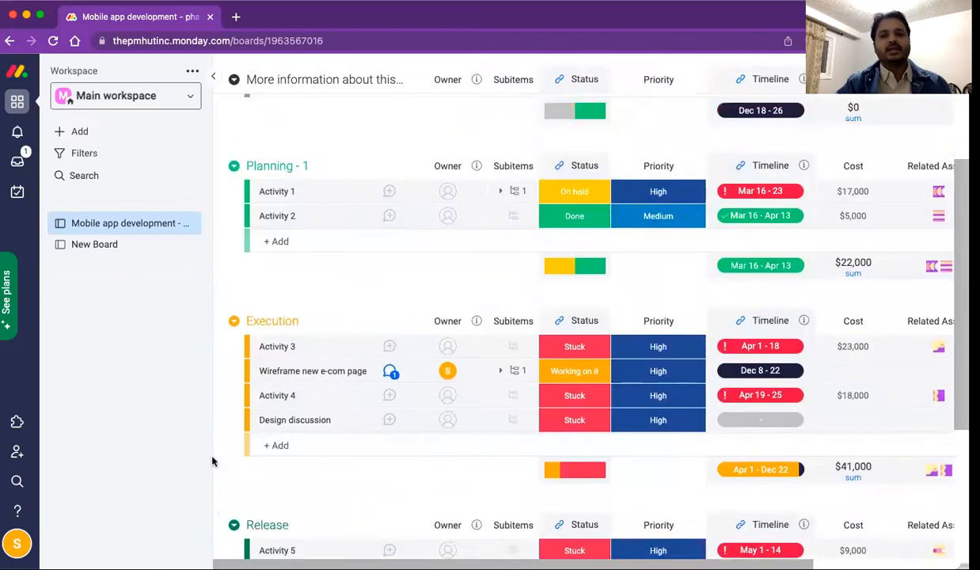
pyautogui.scroll(2, 285, 400)
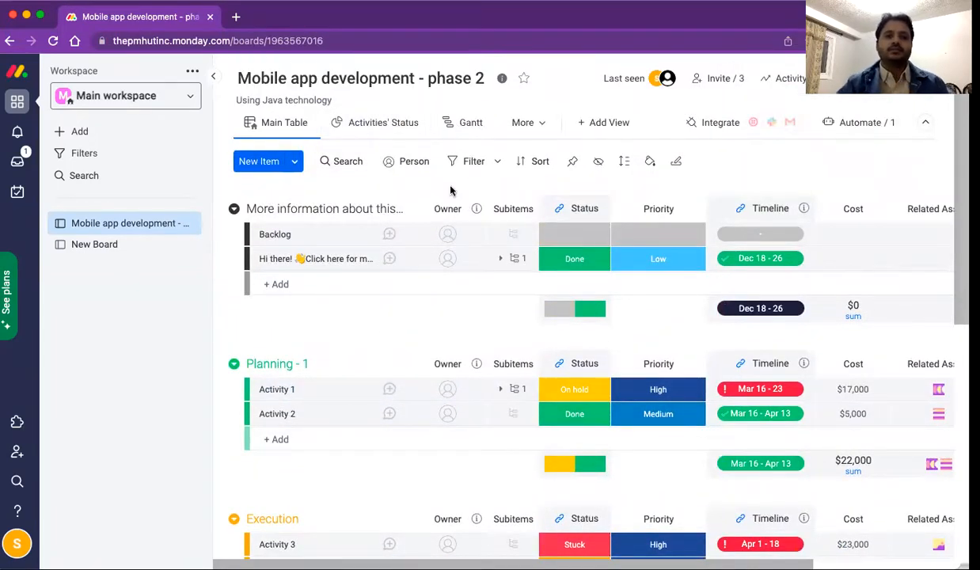
pyautogui.click(395, 127)
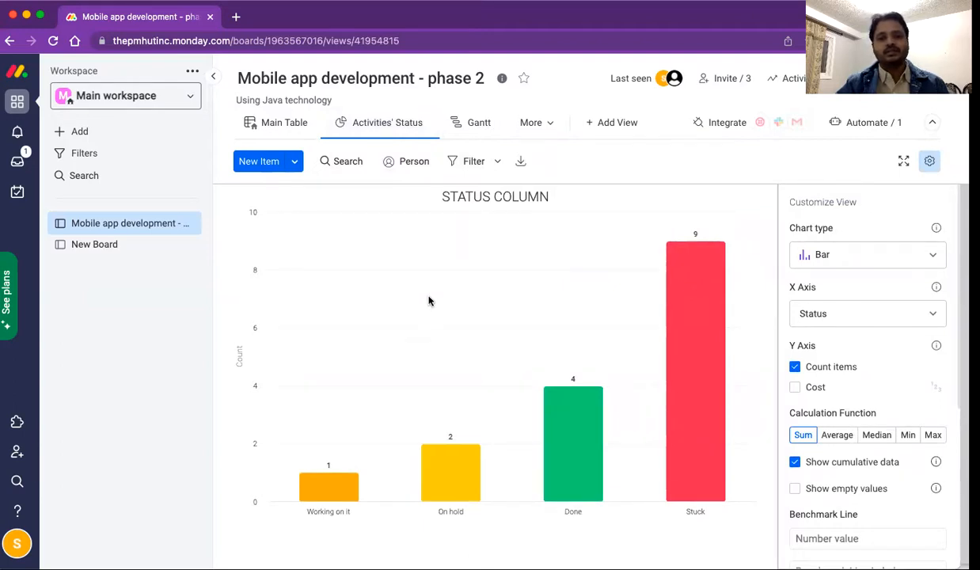
# Step: Read each bar's count: 1 Working on it, 2 On hold, 4 Done, 9 Stuck
pyautogui.moveTo(333, 494)
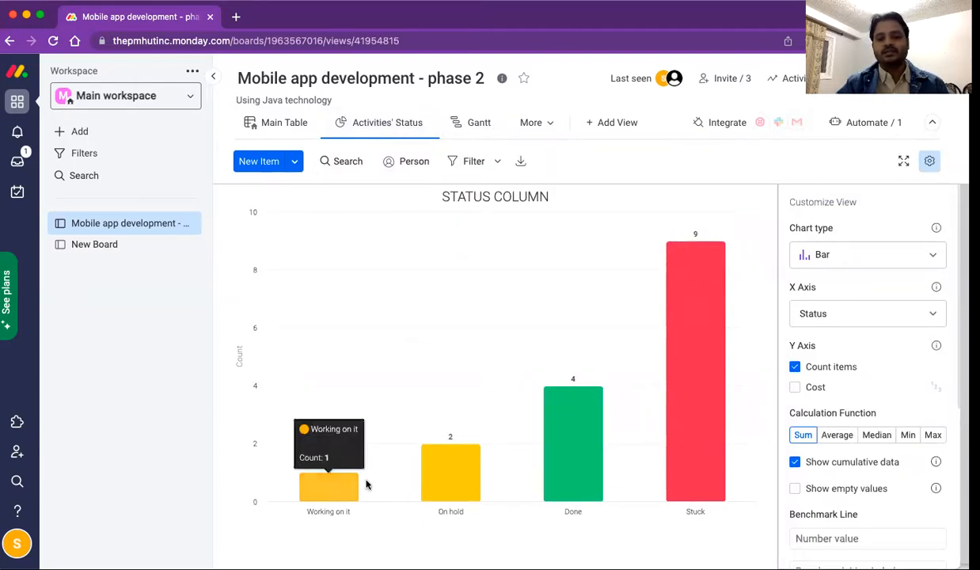
pyautogui.moveTo(459, 475)
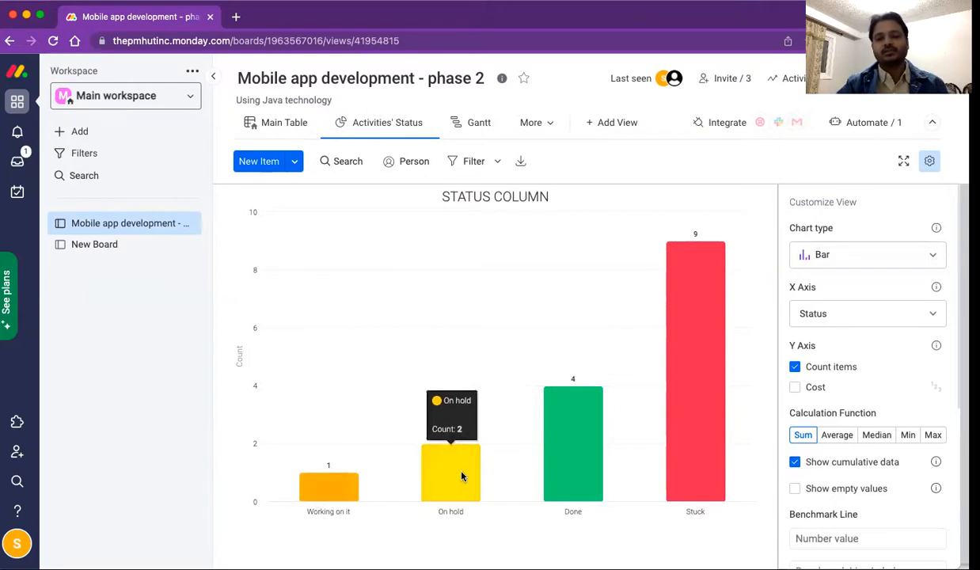
pyautogui.moveTo(546, 464)
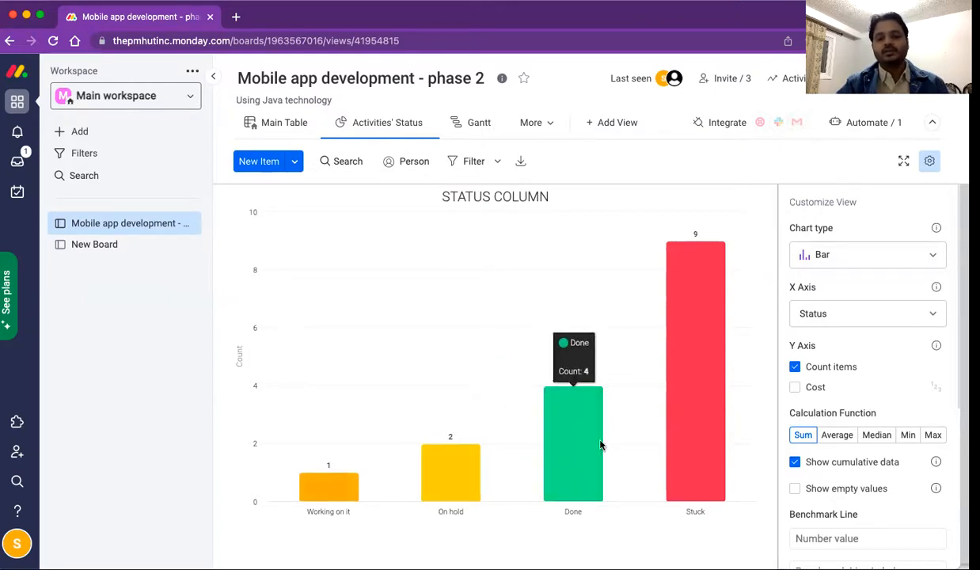
pyautogui.moveTo(691, 412)
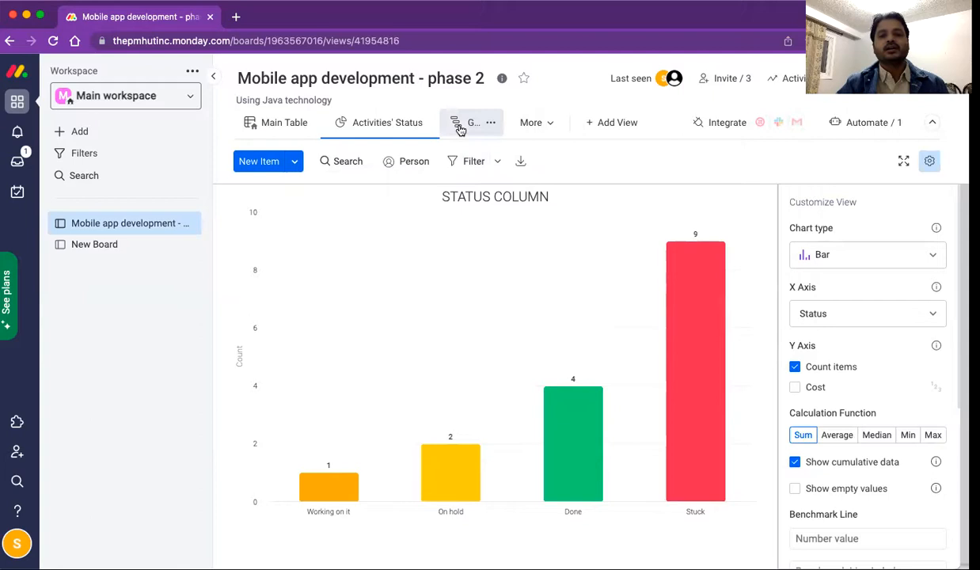
# Step: On the Gantt timeline, extend Wireframe new e-com page to end Dec 29, then show the Chart view
pyautogui.click(460, 130)
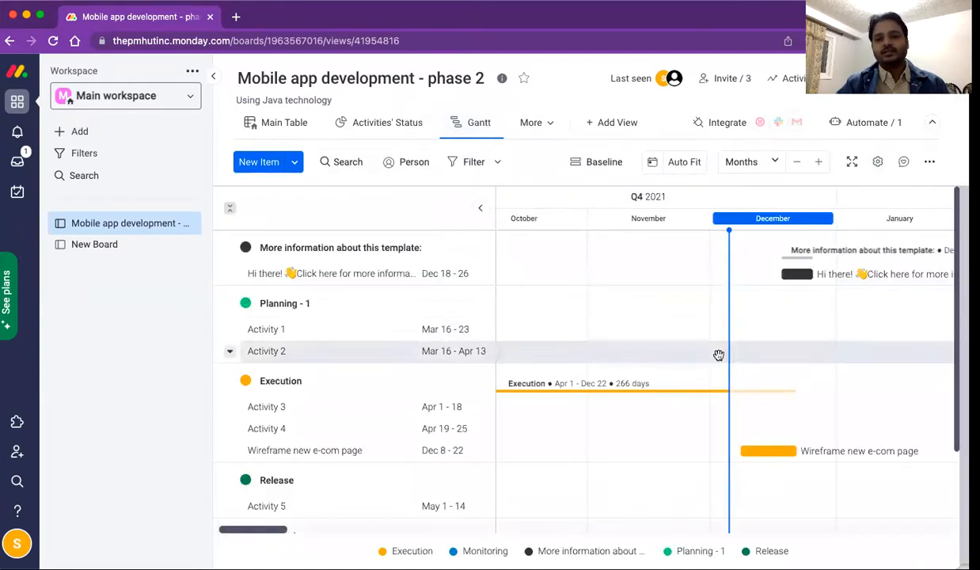
pyautogui.scroll(-2, 814, 348)
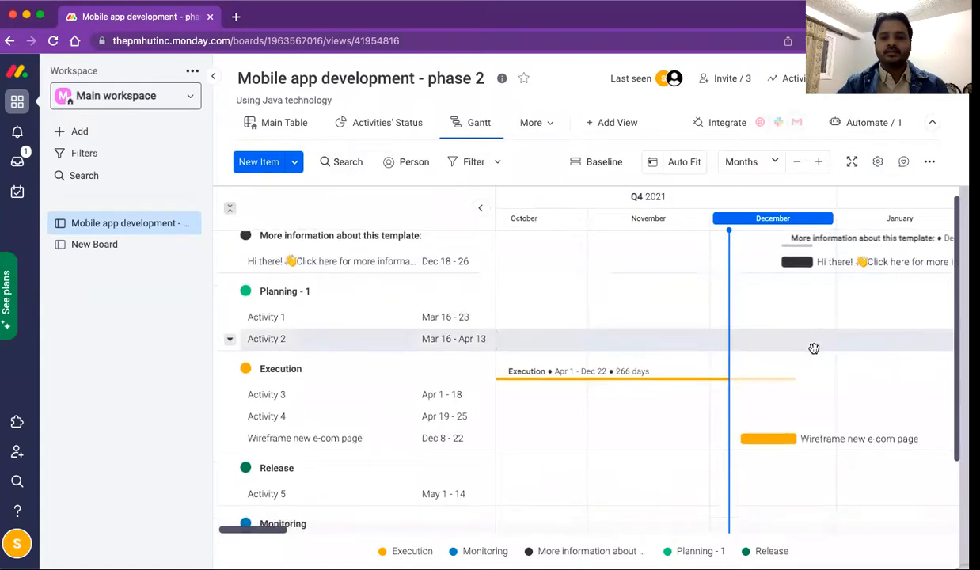
pyautogui.scroll(-2, 814, 349)
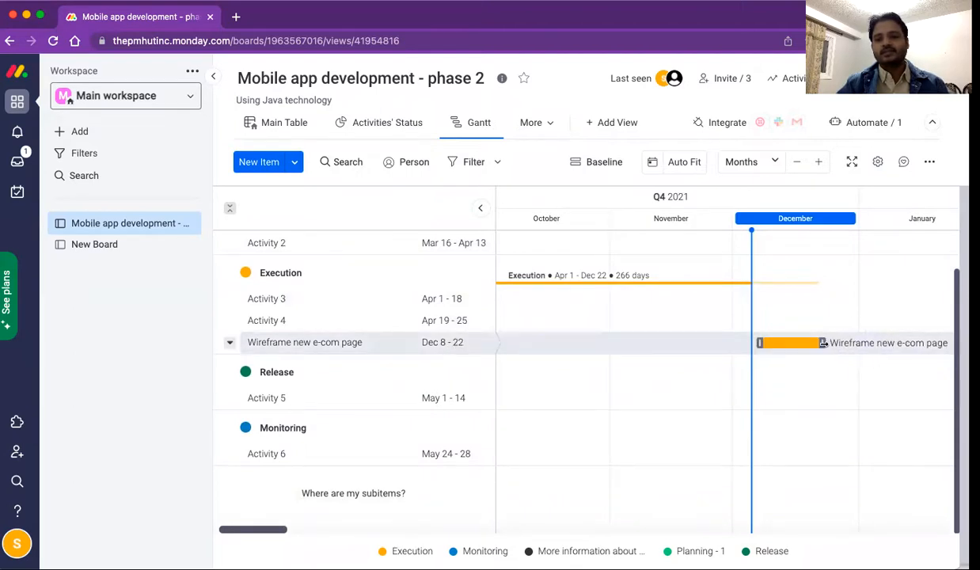
pyautogui.moveTo(822, 343); pyautogui.dragTo(850, 343)
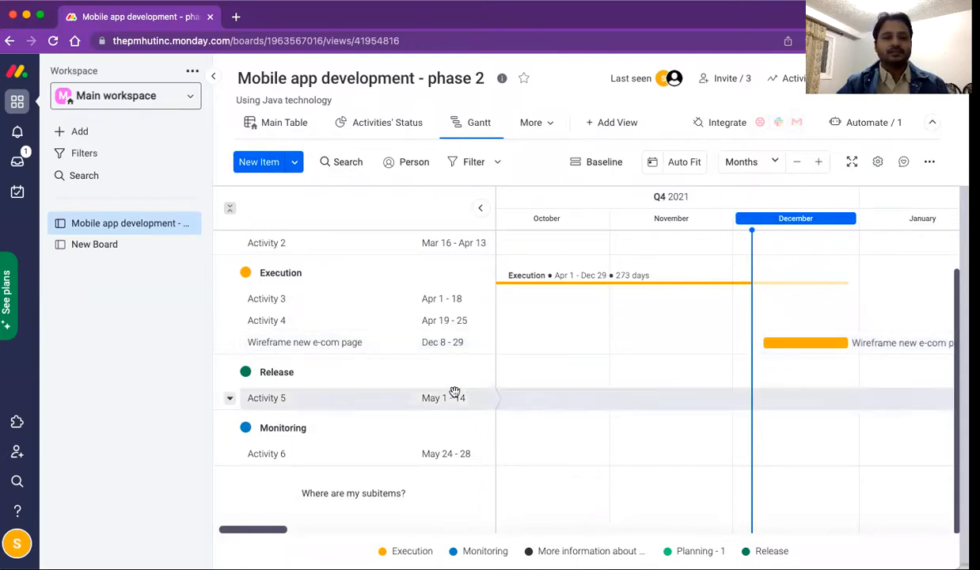
pyautogui.click(543, 123)
pyautogui.click(555, 188)
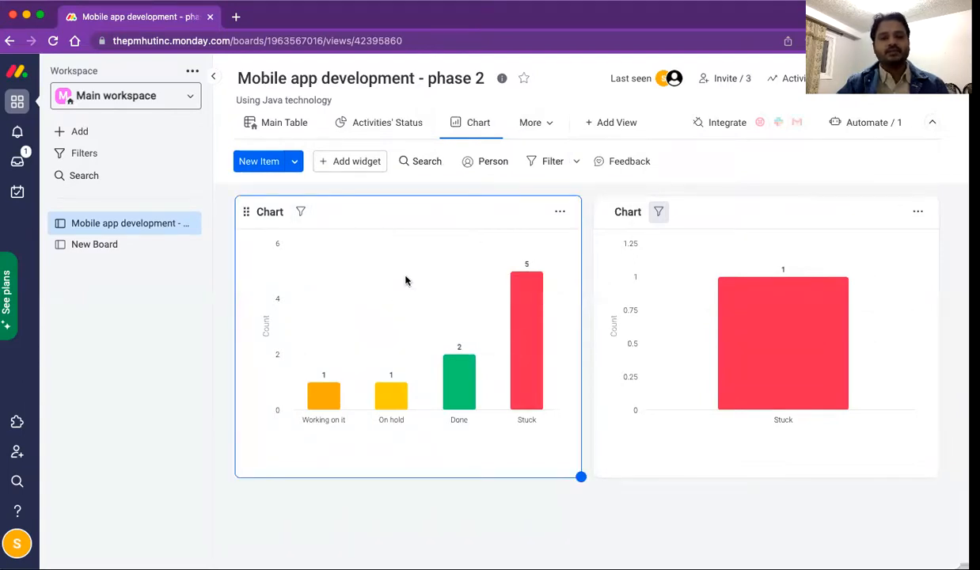
# Step: Filter the chart to the Planning - 1 and Execution groups, then close the enlarged chart
pyautogui.moveTo(796, 293)
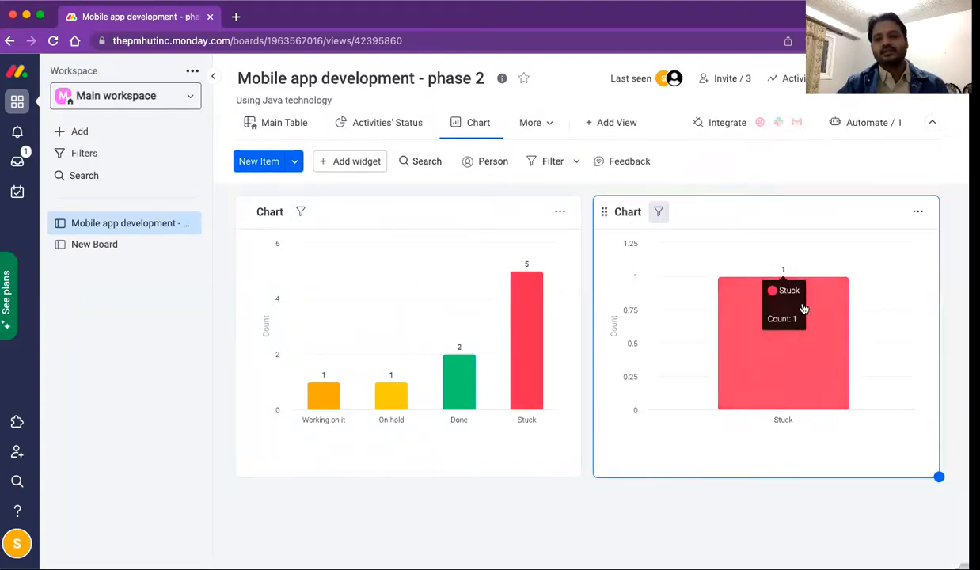
pyautogui.click(660, 211)
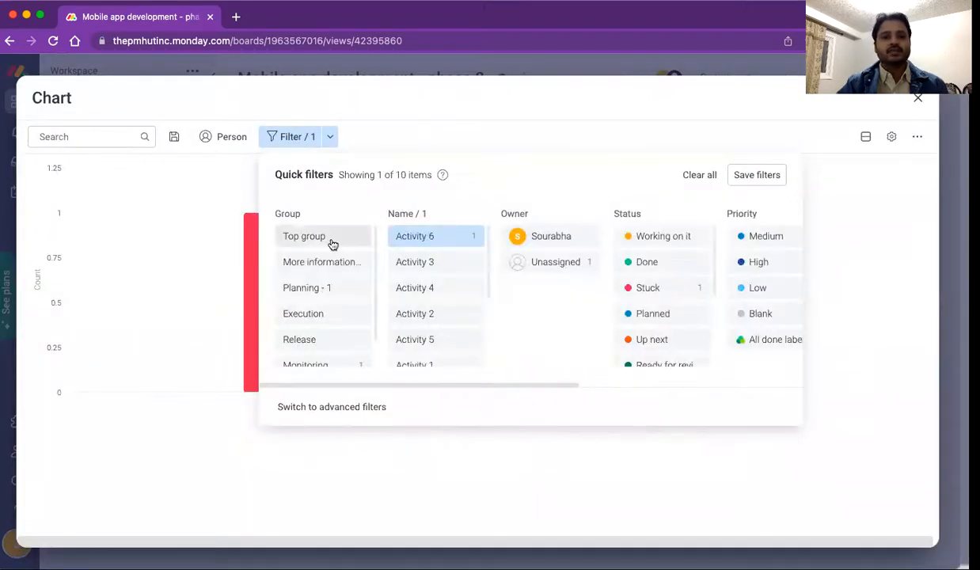
pyautogui.click(320, 291)
pyautogui.click(319, 312)
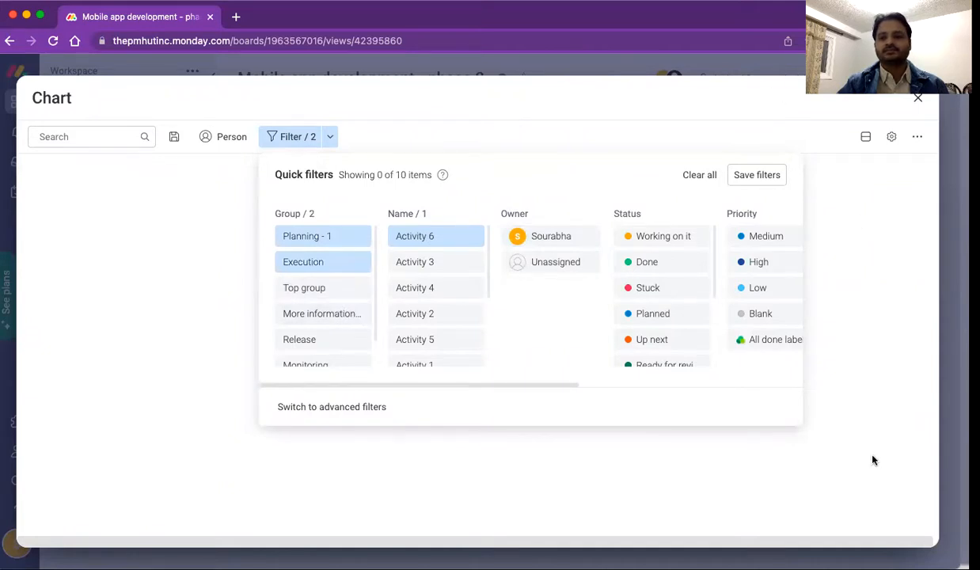
pyautogui.click(918, 98)
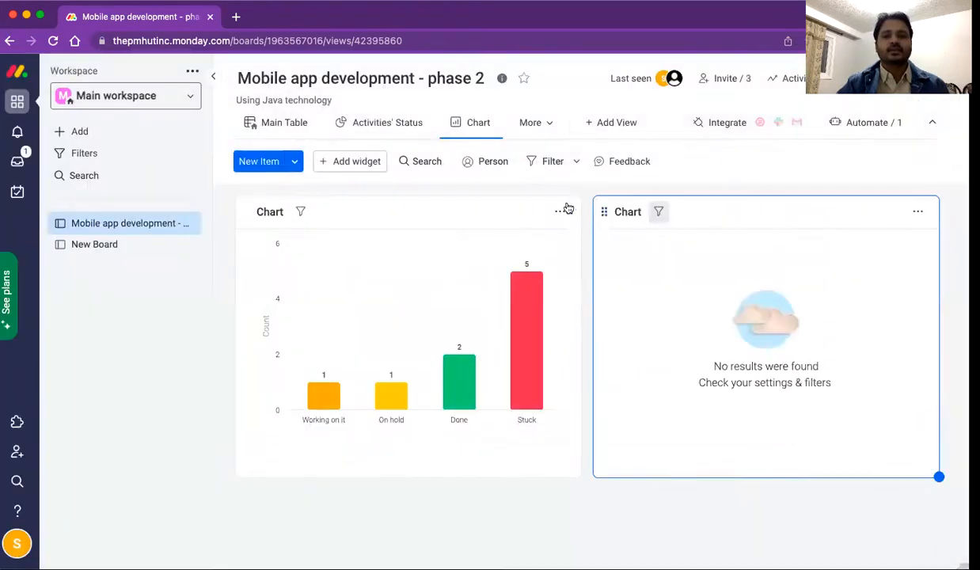
# Step: Show the board as a Kanban grouped by Status and drag Activity 2 from Done to Planned
pyautogui.click(531, 125)
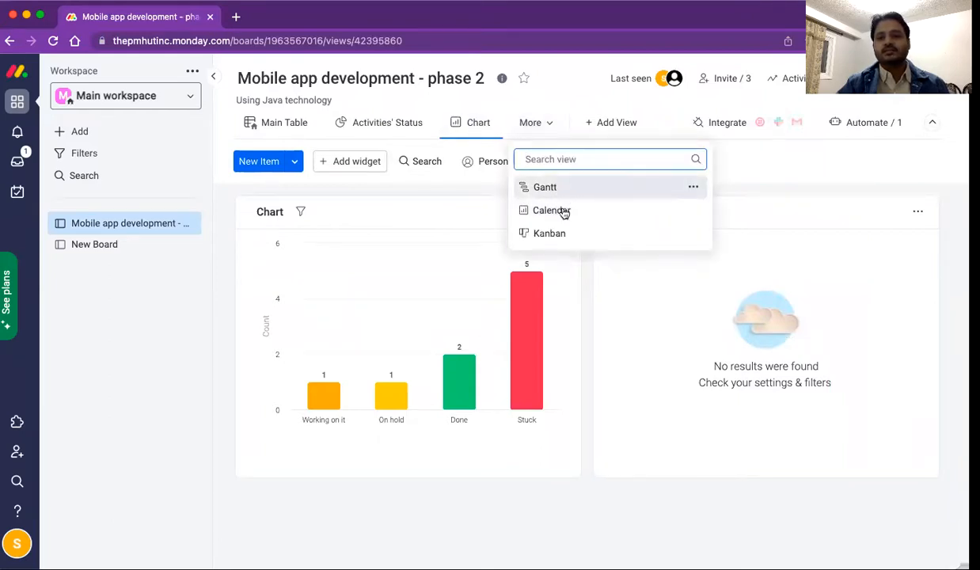
pyautogui.click(557, 233)
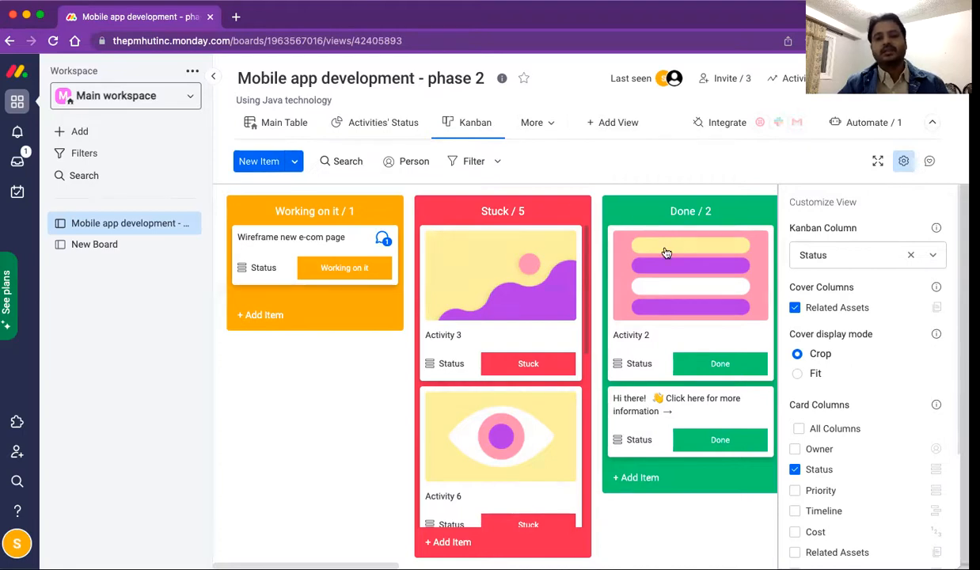
pyautogui.hscroll(5, 666, 252)
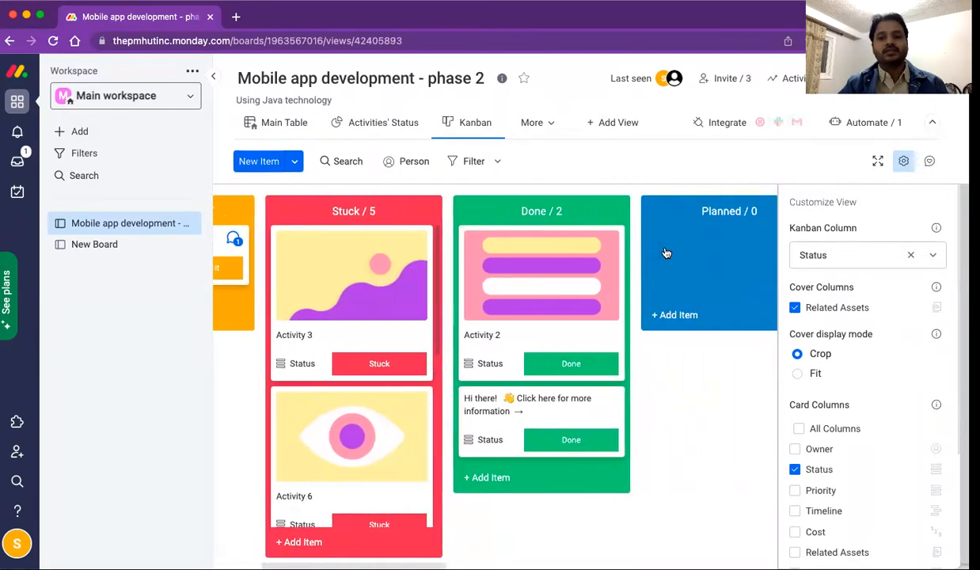
pyautogui.moveTo(527, 273); pyautogui.dragTo(723, 243)
pyautogui.hscroll(9, 717, 283)
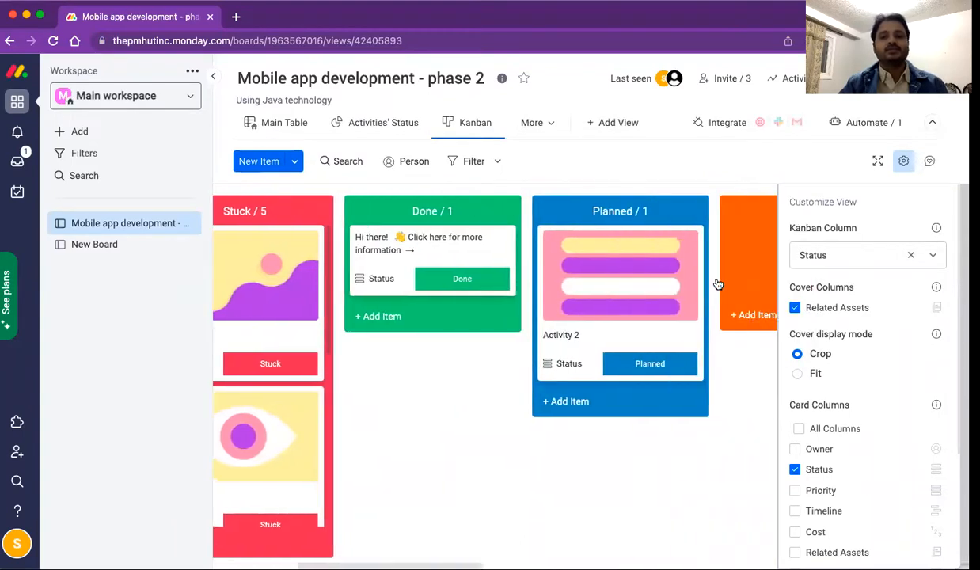
pyautogui.hscroll(10, 717, 282)
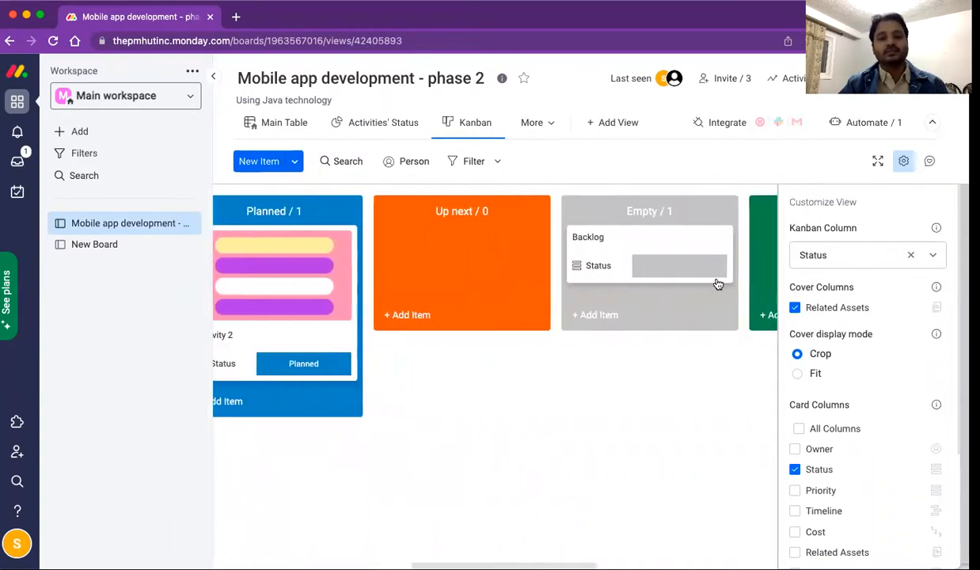
pyautogui.hscroll(12, 717, 284)
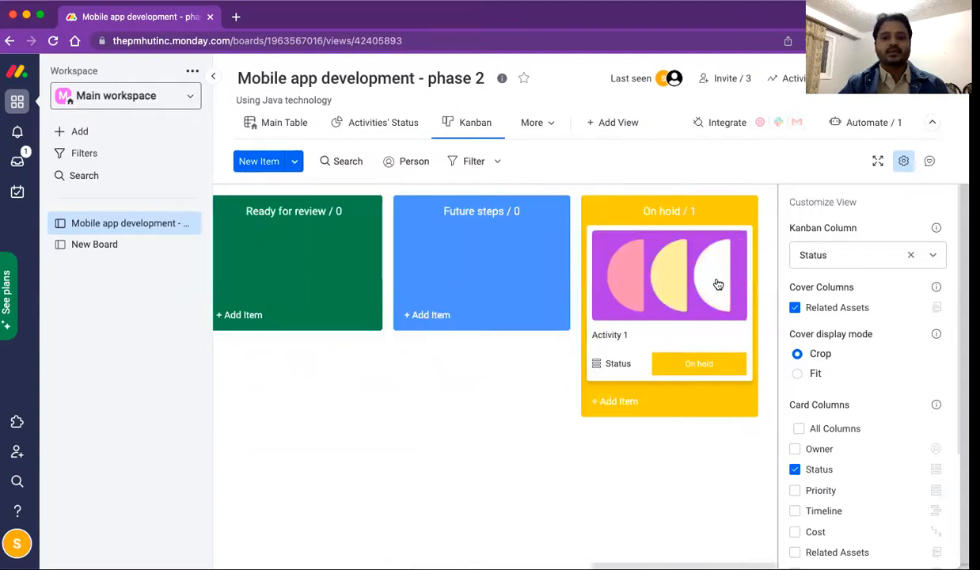
pyautogui.hscroll(-6, 719, 284)
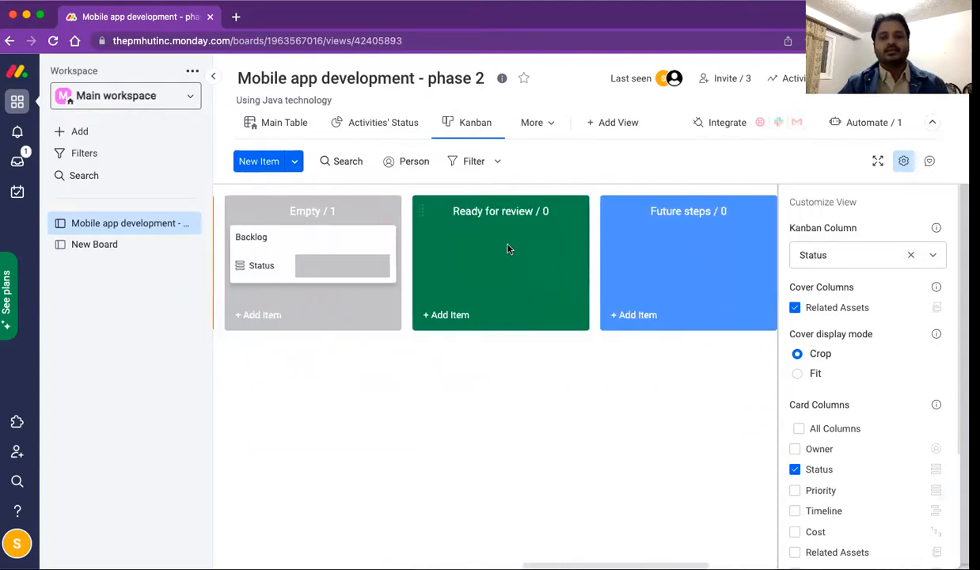
# Step: Add item 'Design of a new user profile page' under Ready for review and move it to Future steps
pyautogui.click(448, 310)
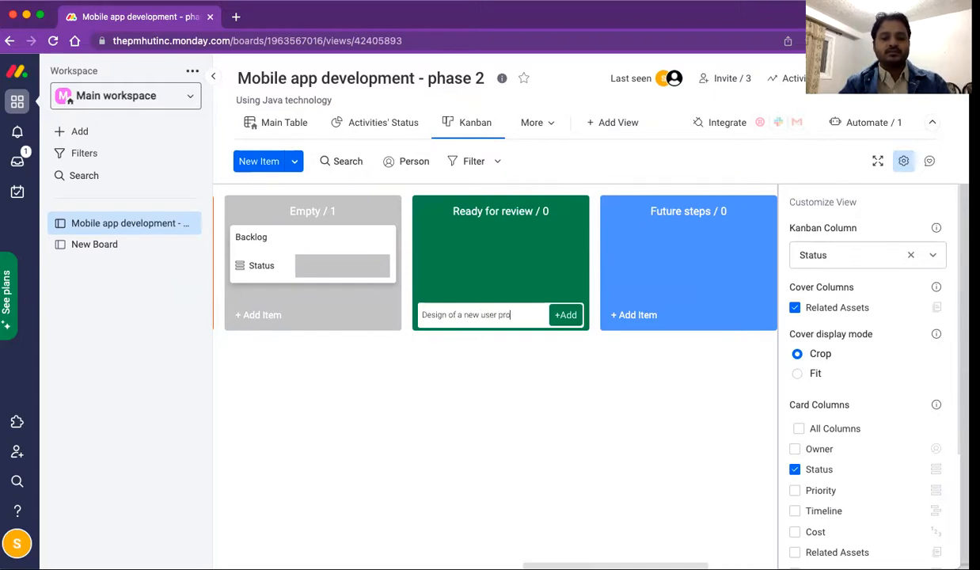
pyautogui.write('ge')
pyautogui.press('Return')
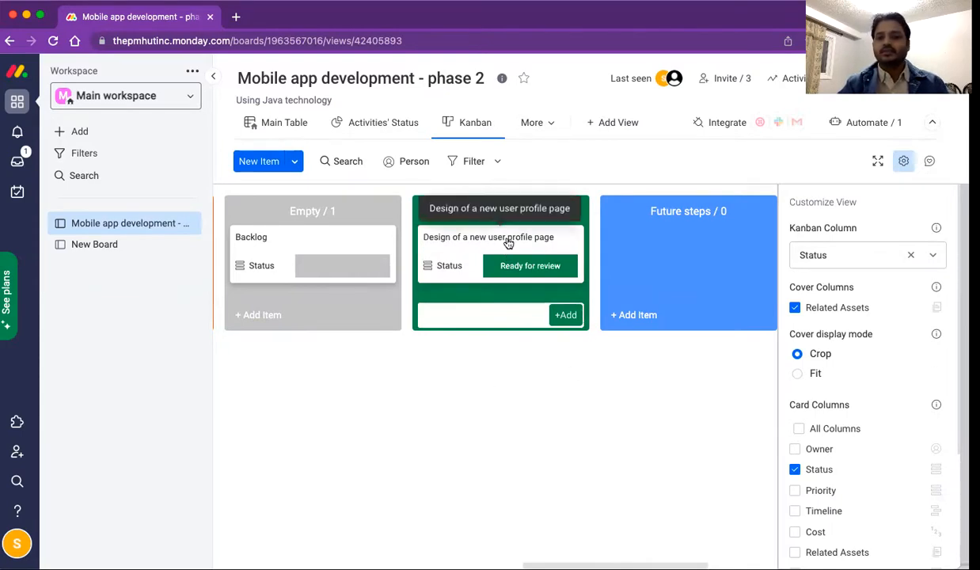
pyautogui.moveTo(500, 243); pyautogui.dragTo(679, 248)
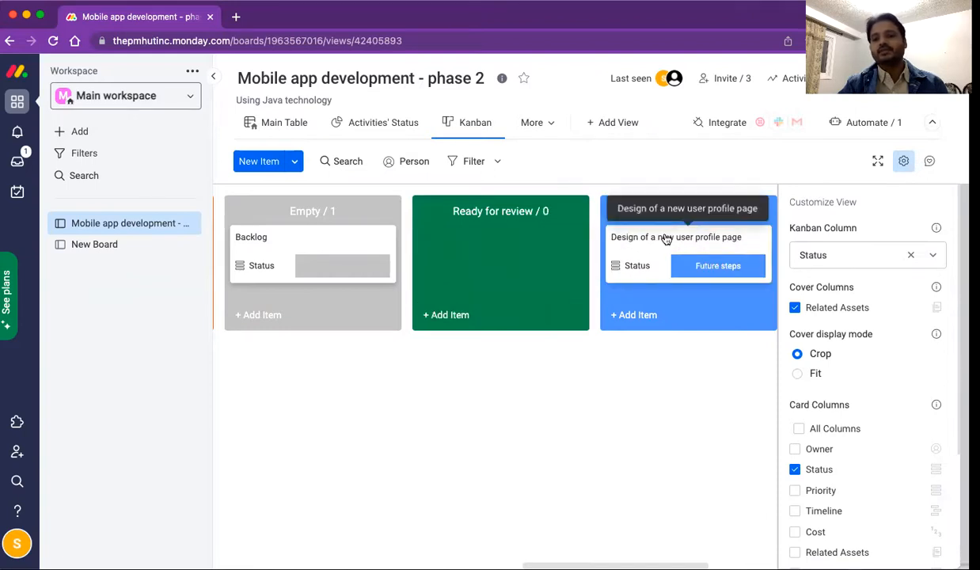
pyautogui.click(647, 236)
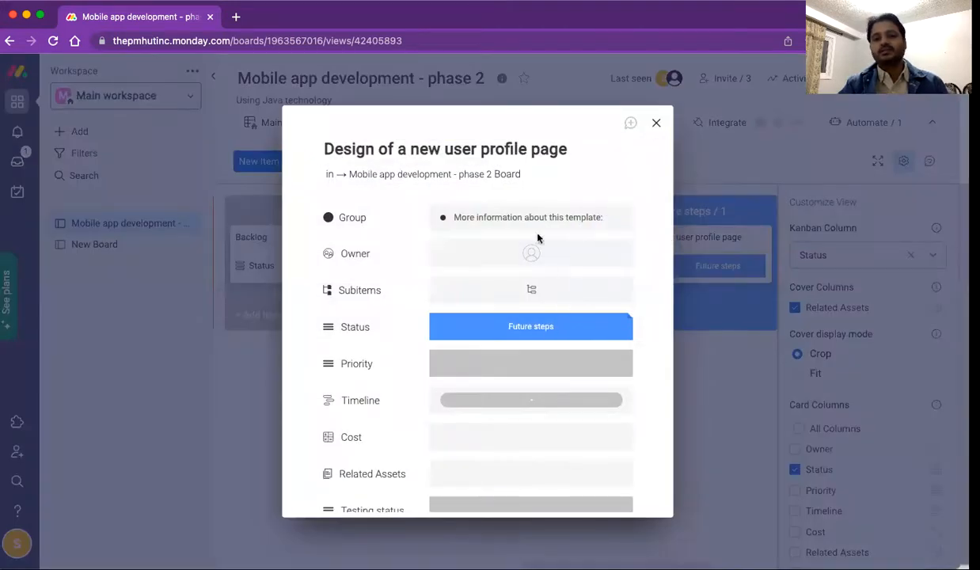
# Step: Assign a person as owner of the user profile page item
pyautogui.click(490, 256)
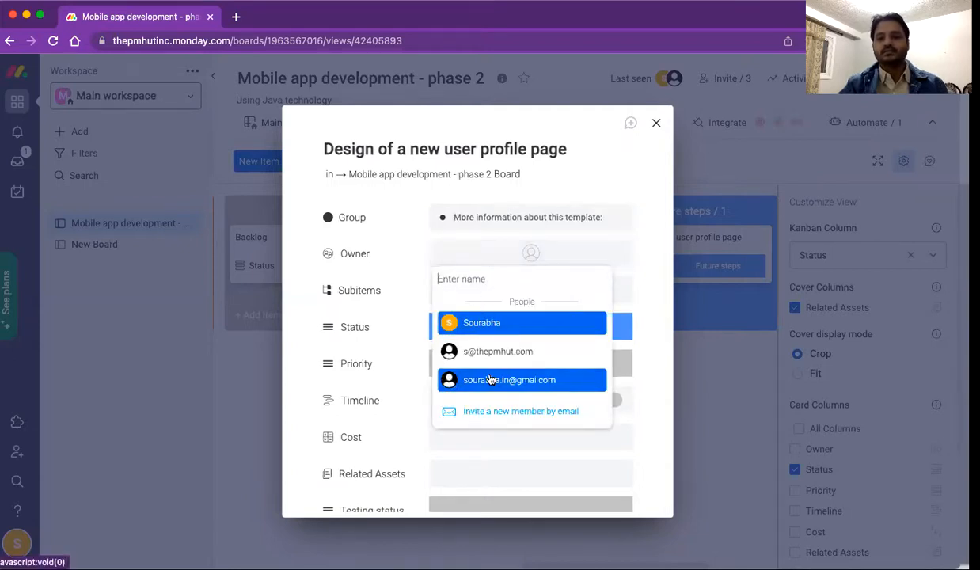
pyautogui.click(493, 379)
pyautogui.click(656, 126)
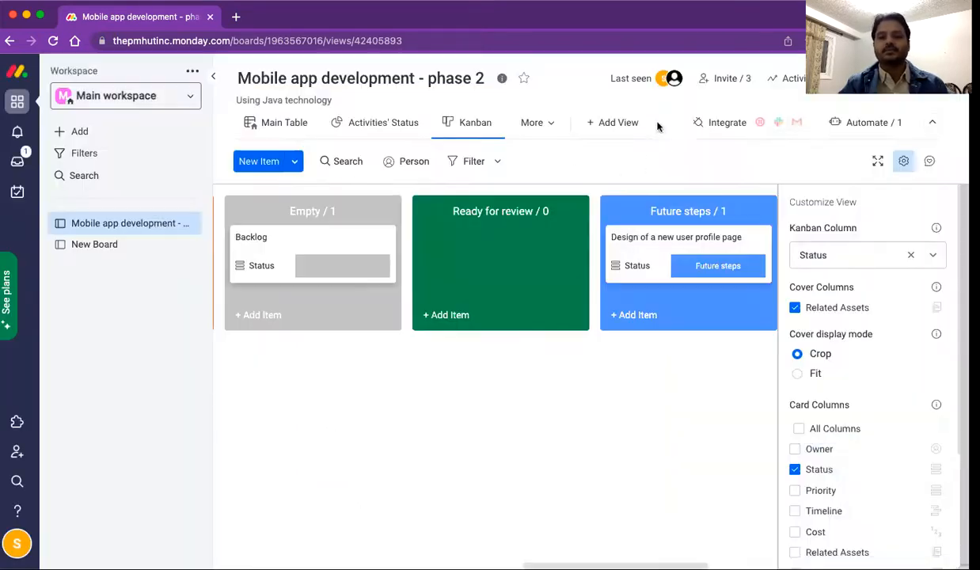
# Step: Return to the Main Table and open Activity 1's item panel
pyautogui.hscroll(-10, 499, 286)
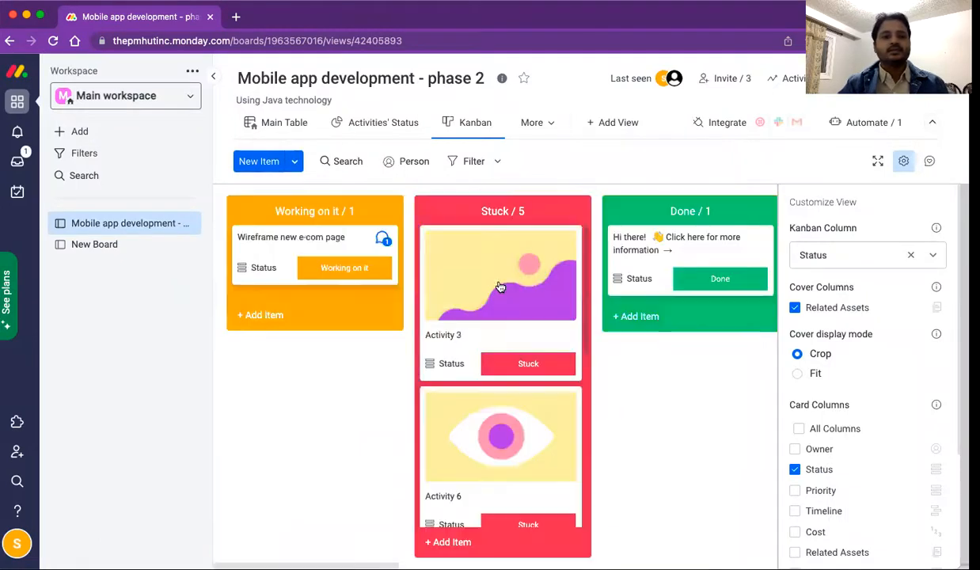
pyautogui.click(278, 124)
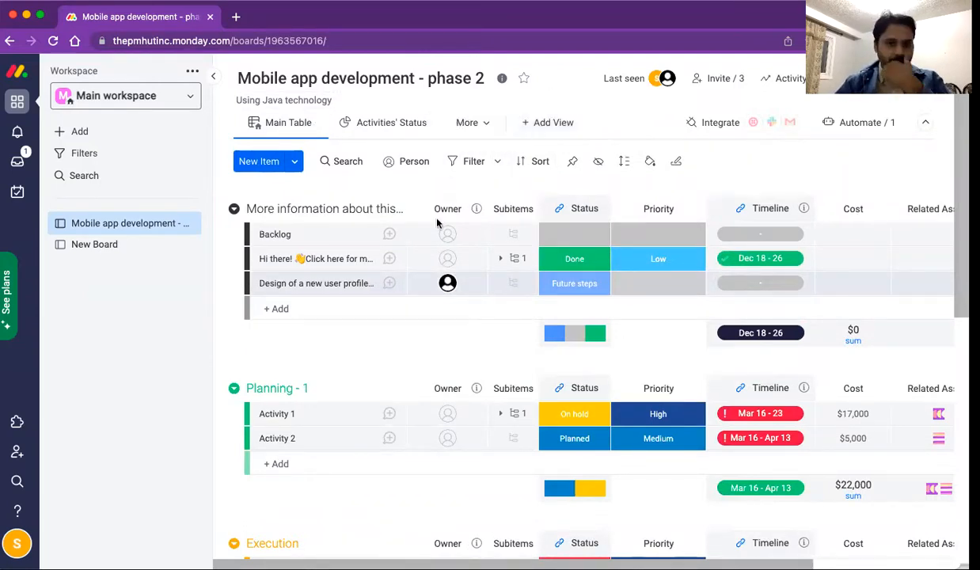
pyautogui.scroll(-2, 407, 314)
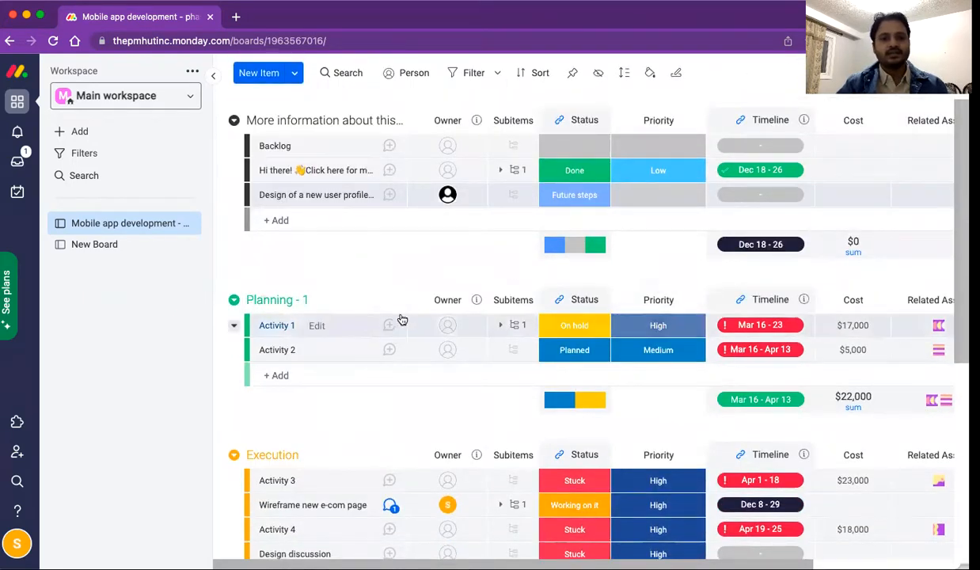
pyautogui.click(276, 327)
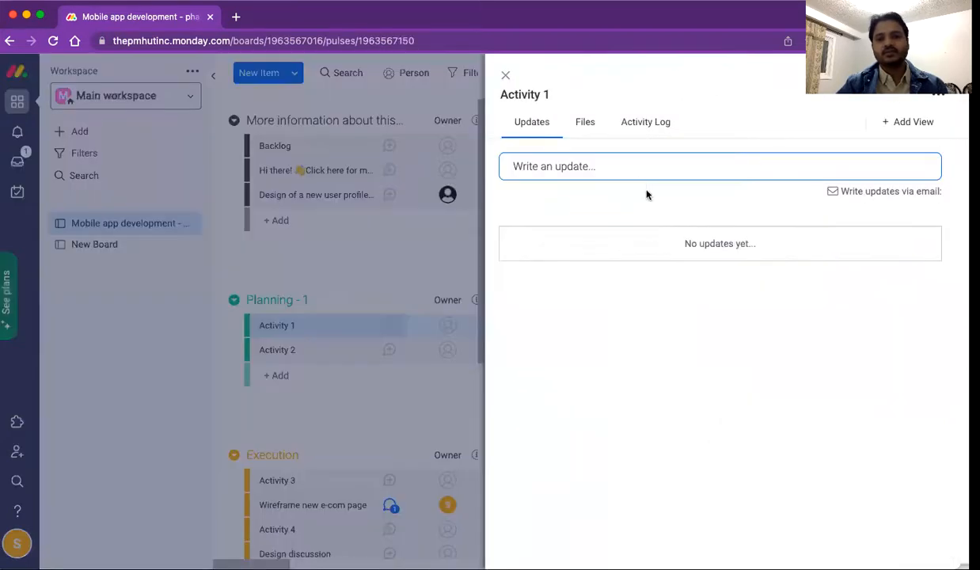
# Step: Rename Activity 1 to 'Use of vibrant colors in the profile page' and draft update 'Use Google design tmeme'
pyautogui.click(567, 165)
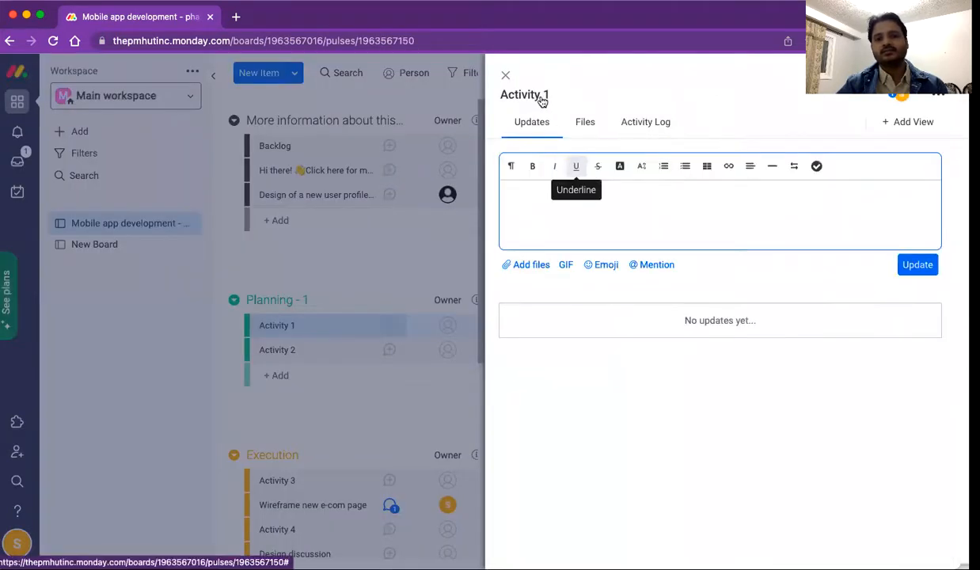
pyautogui.click(542, 93)
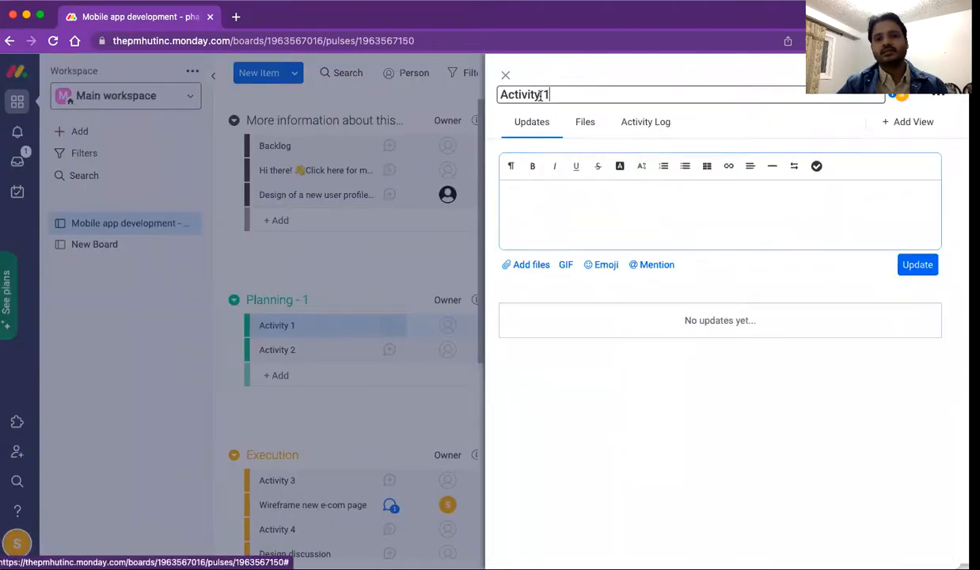
pyautogui.click(619, 89)
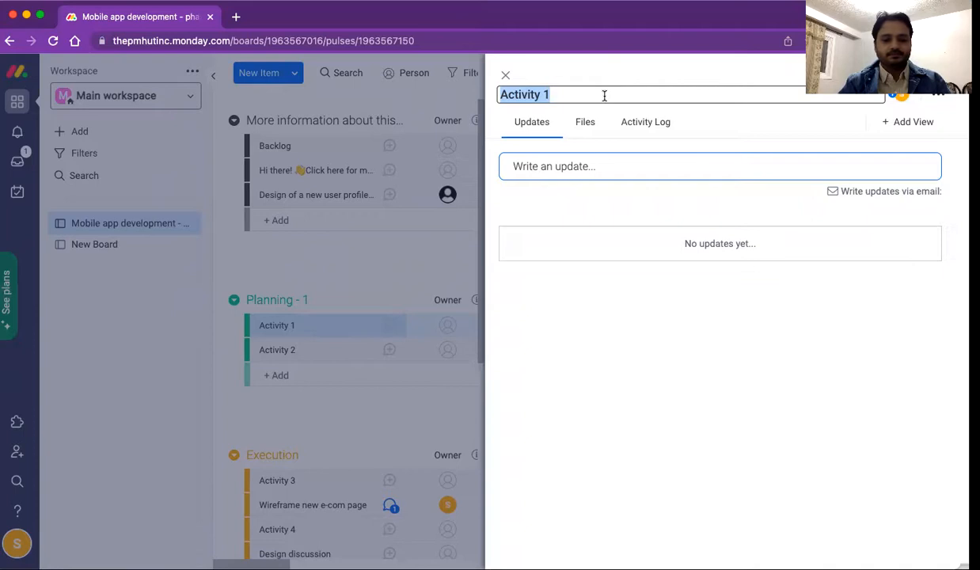
pyautogui.write('Use of vibr')
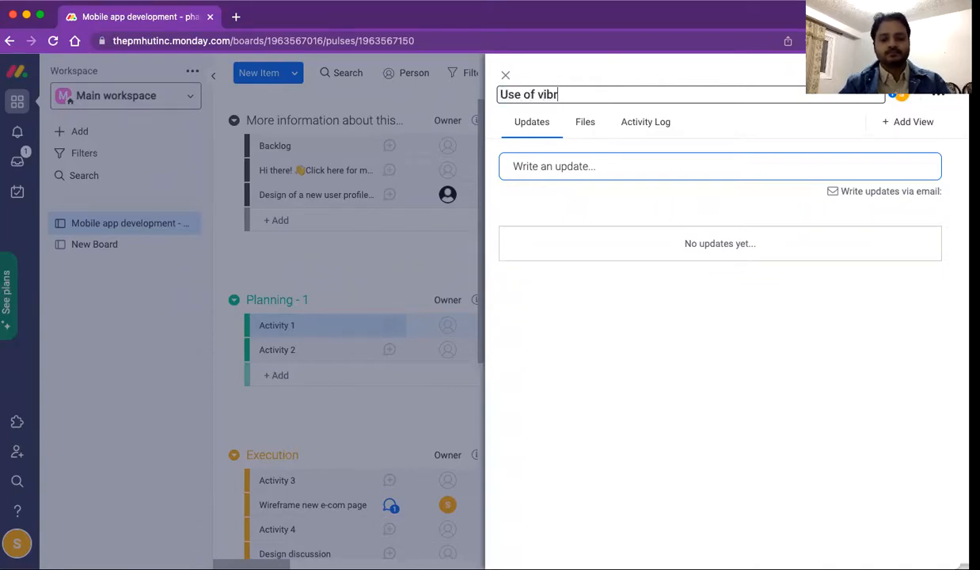
pyautogui.write('ant colors ')
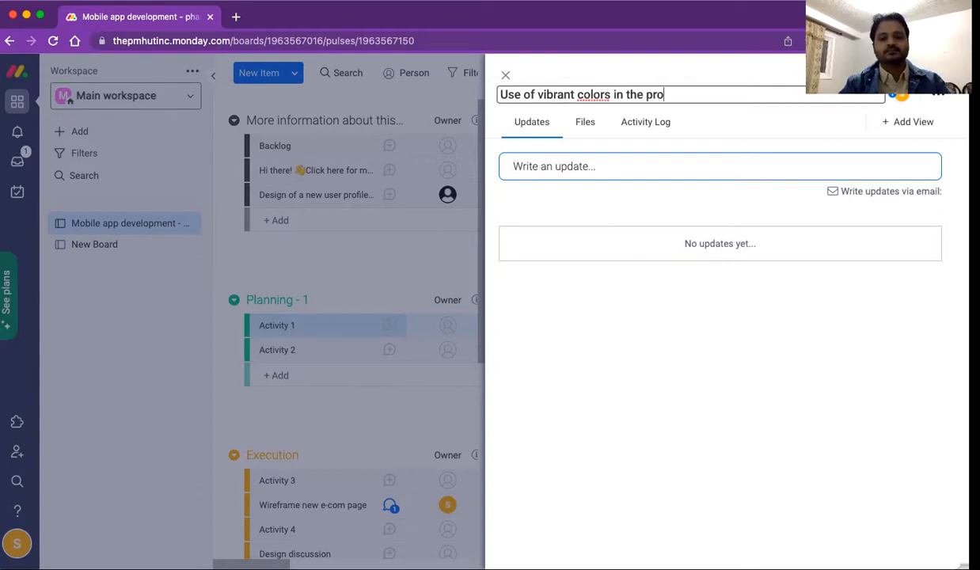
pyautogui.write('in the profile page')
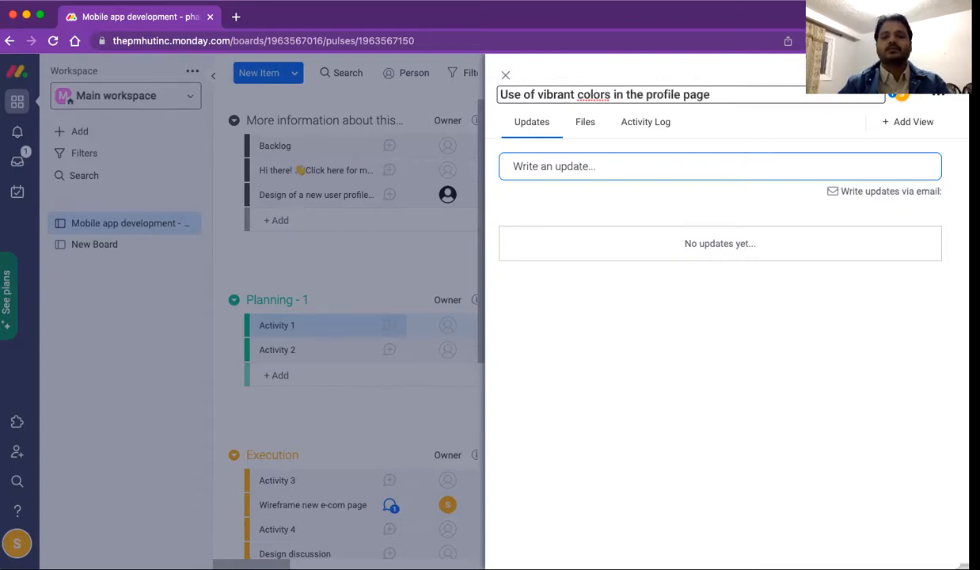
pyautogui.click(543, 166)
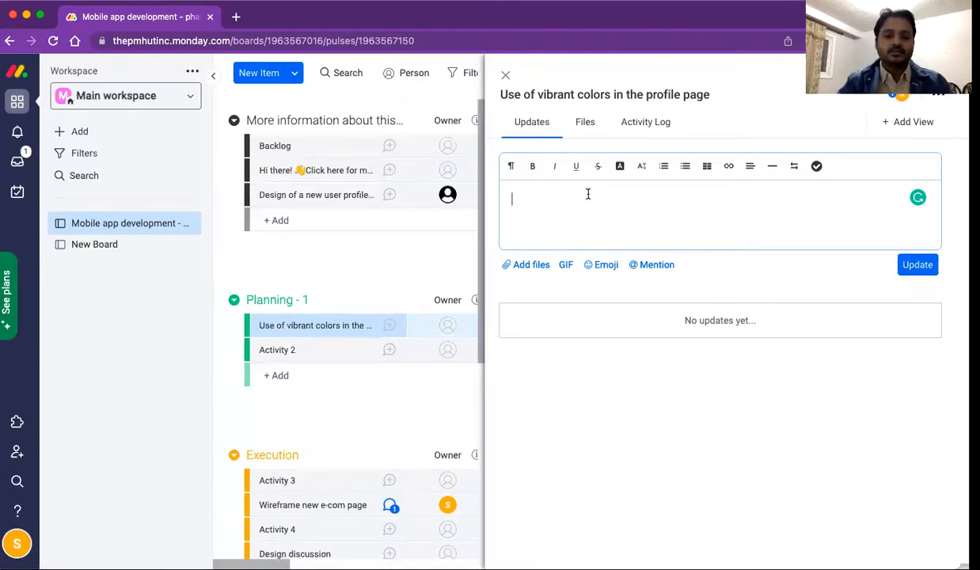
pyautogui.write('Use')
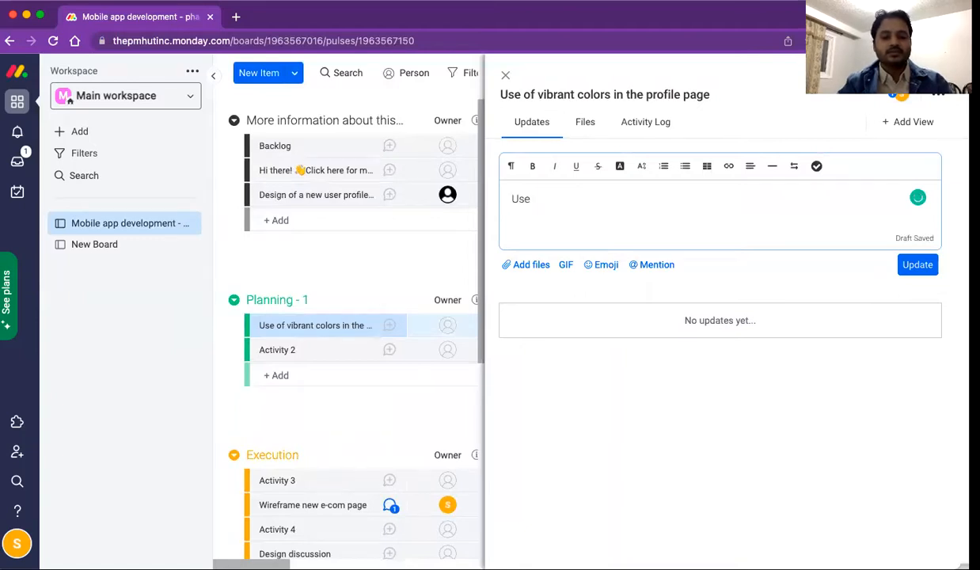
pyautogui.write(' Google de')
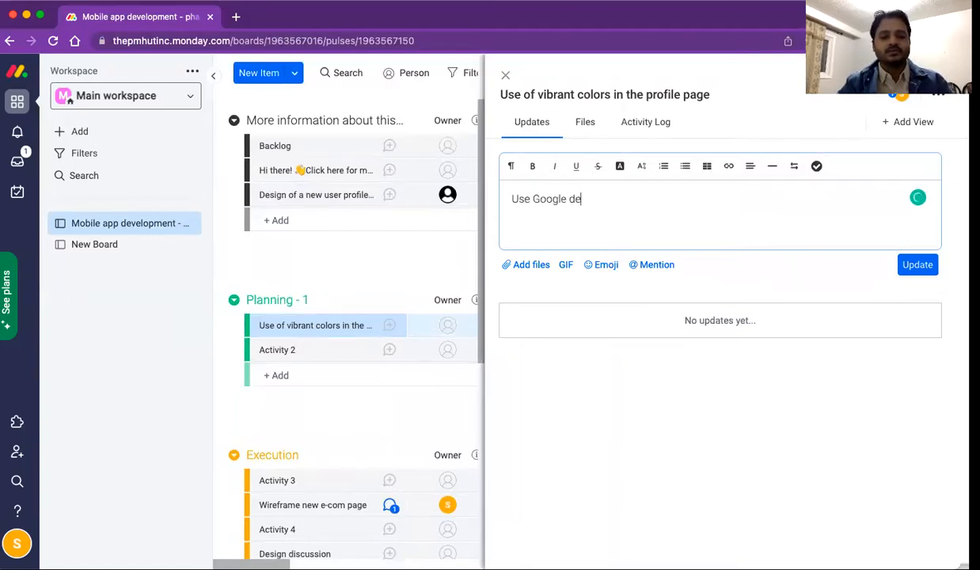
pyautogui.write('sign tm')
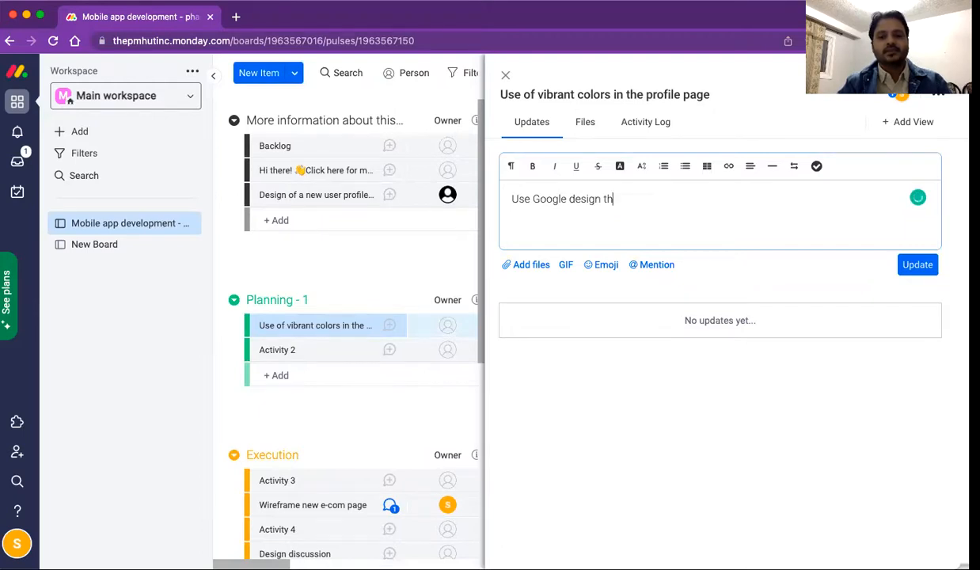
pyautogui.write('eme')
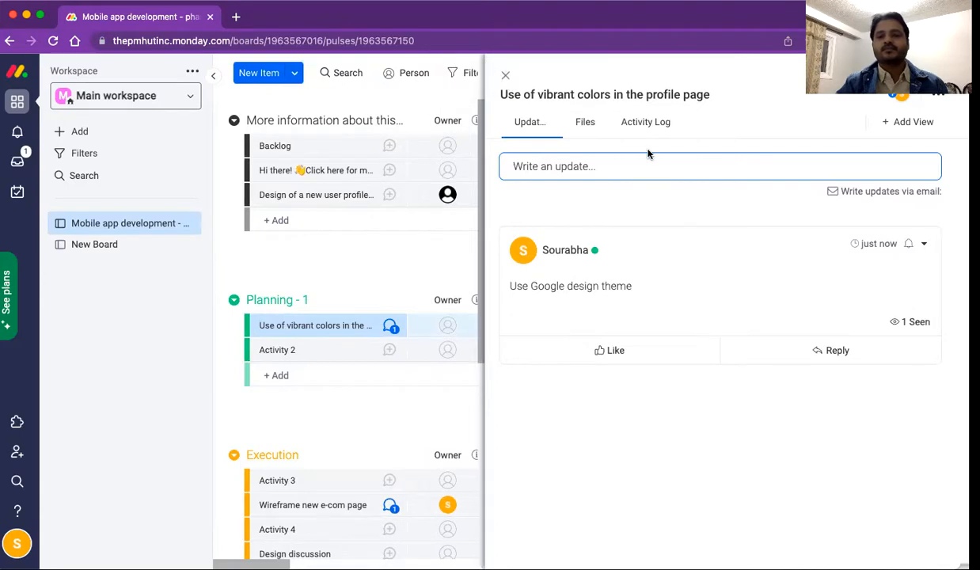
# Step: Like the 'Use Google design theme' update and post the reply 'That's a great idea'
pyautogui.click(610, 350)
pyautogui.click(820, 351)
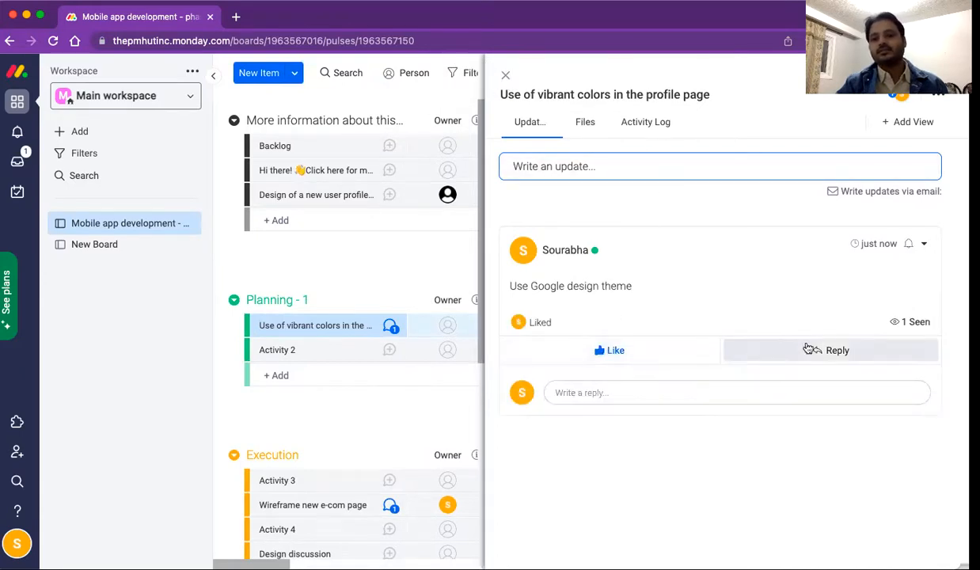
pyautogui.click(700, 398)
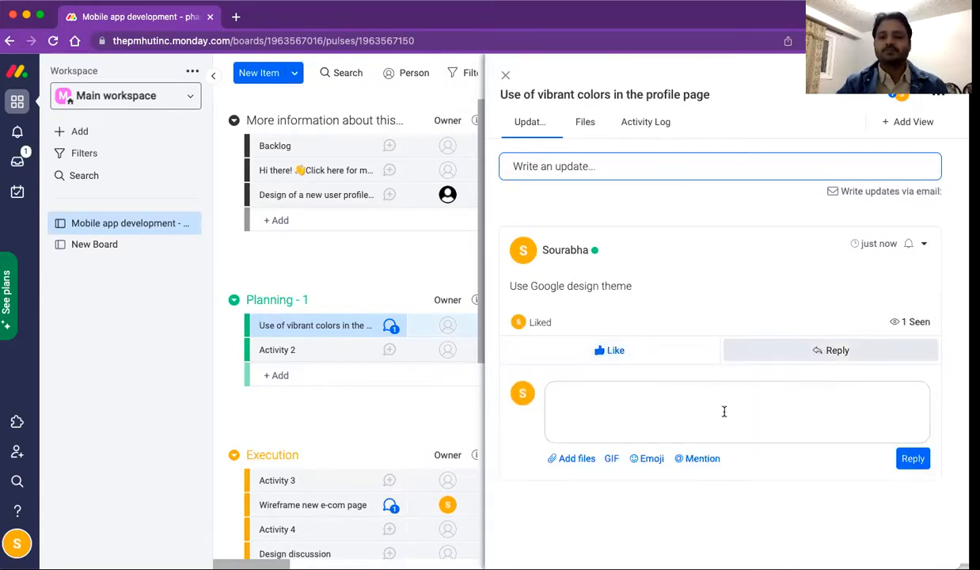
pyautogui.write('That')
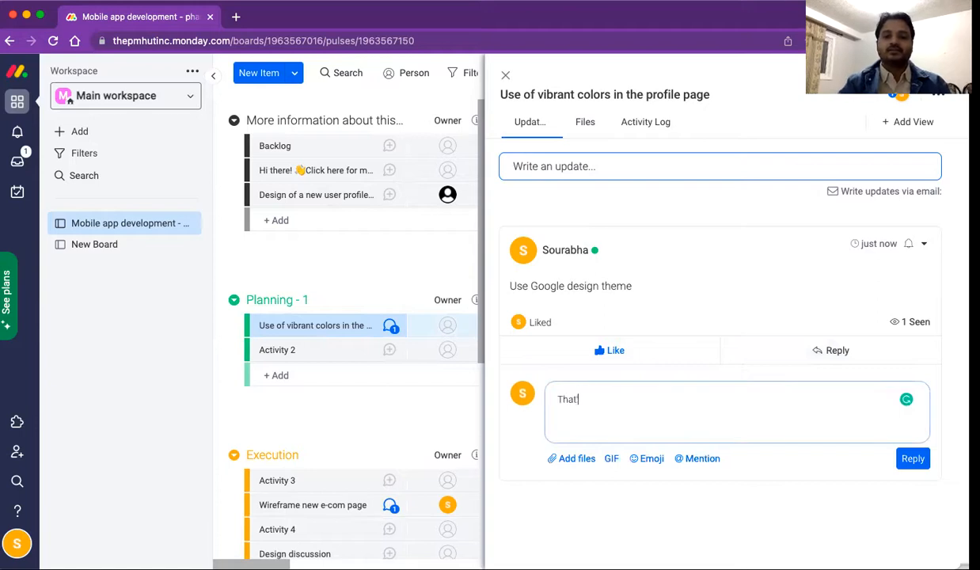
pyautogui.write("'s a great idea")
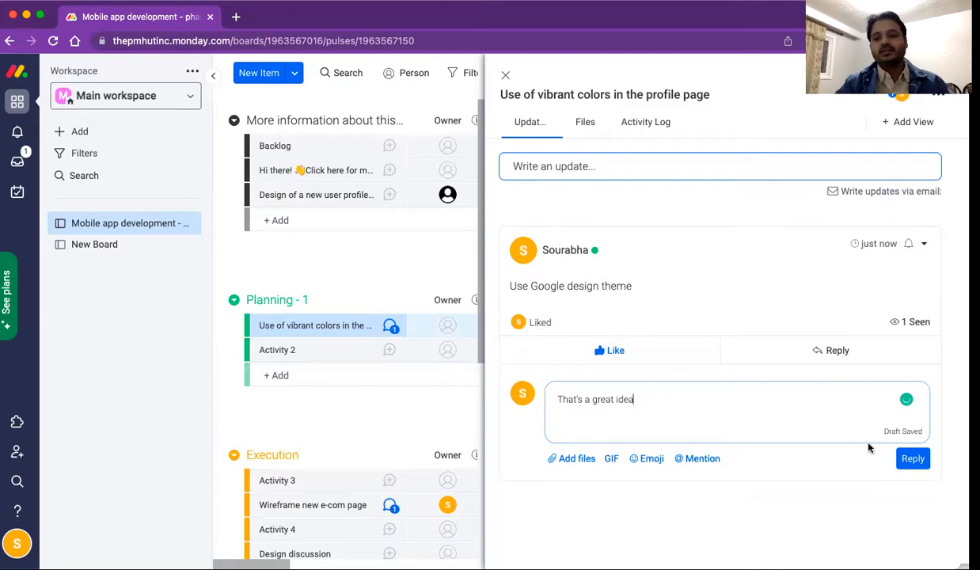
pyautogui.click(916, 457)
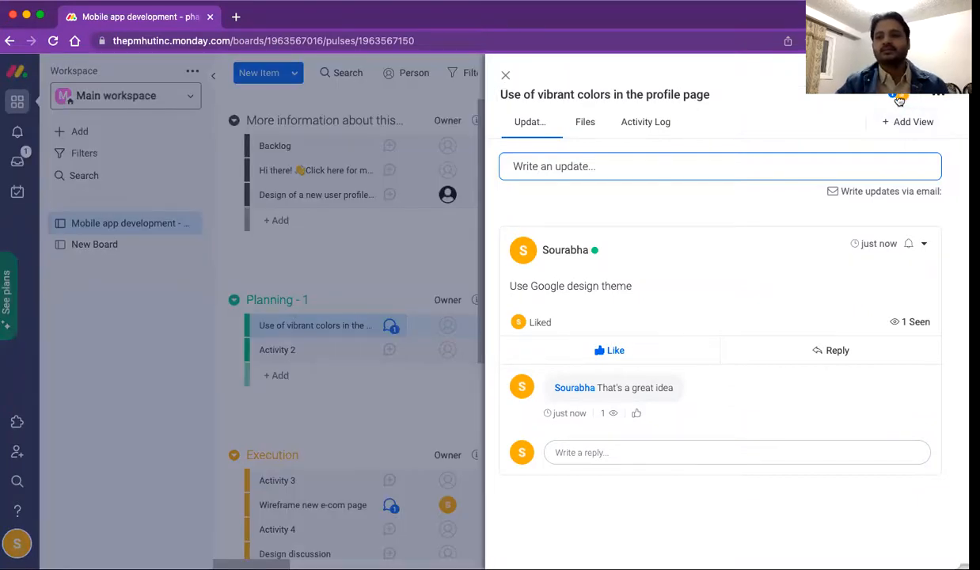
pyautogui.click(936, 96)
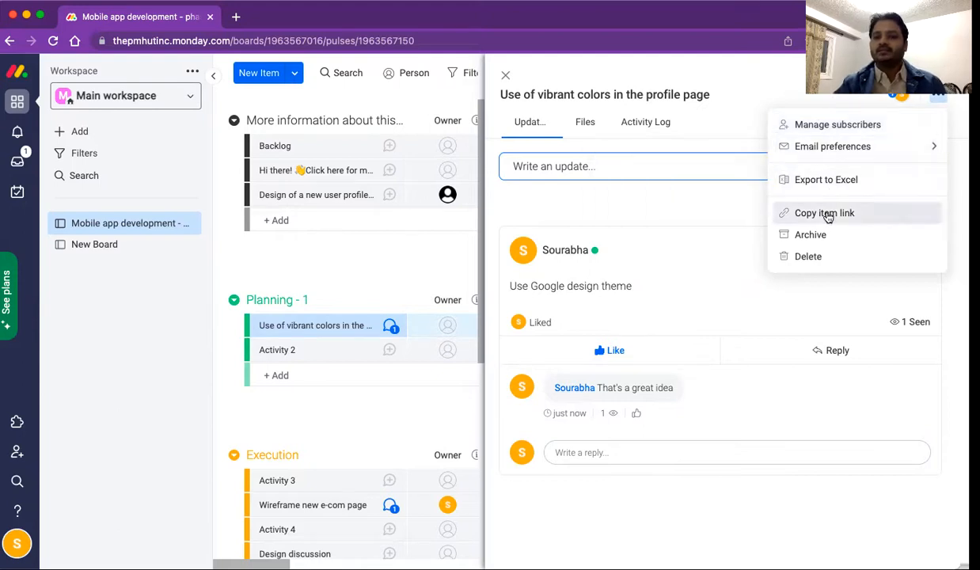
# Step: Set the vibrant colors item's email preferences to No email and close its panel
pyautogui.moveTo(829, 148)
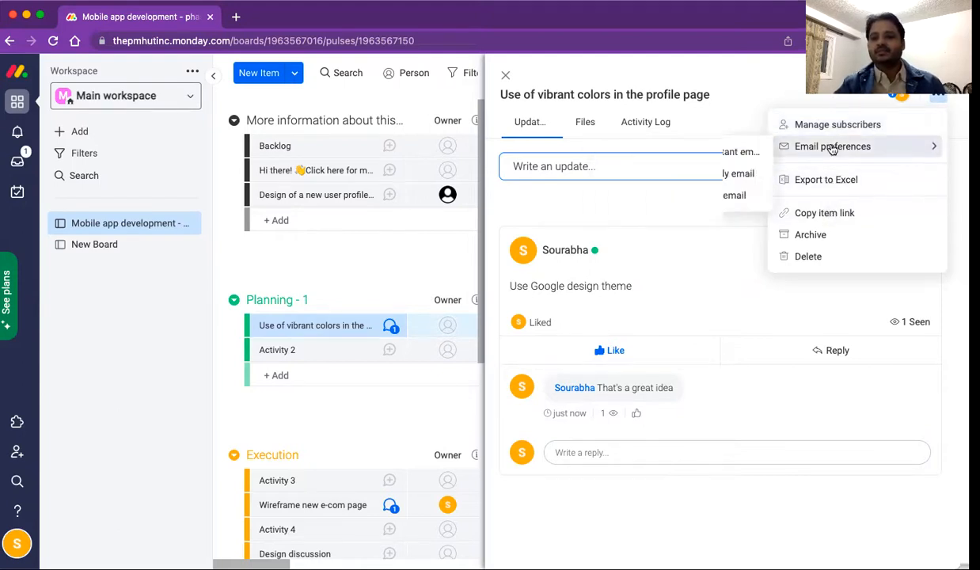
pyautogui.click(647, 196)
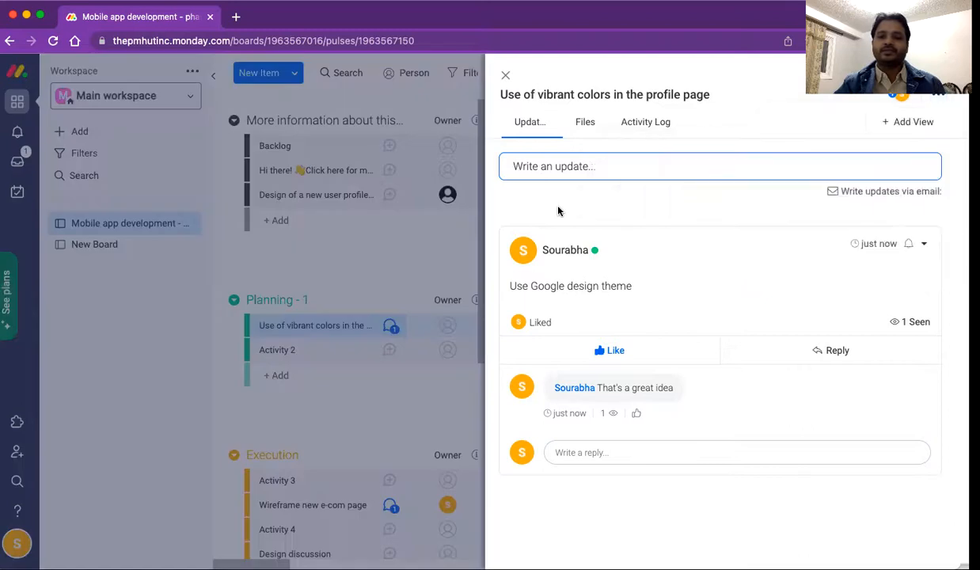
pyautogui.click(506, 76)
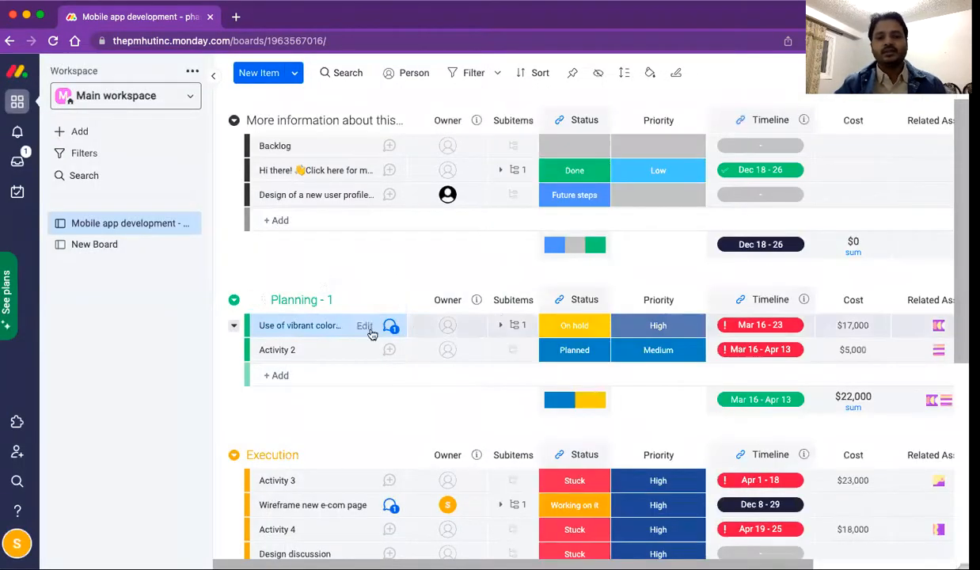
# Step: Rename the subitem 'This is a subitem' to 'Add red color' and close its panel
pyautogui.click(502, 327)
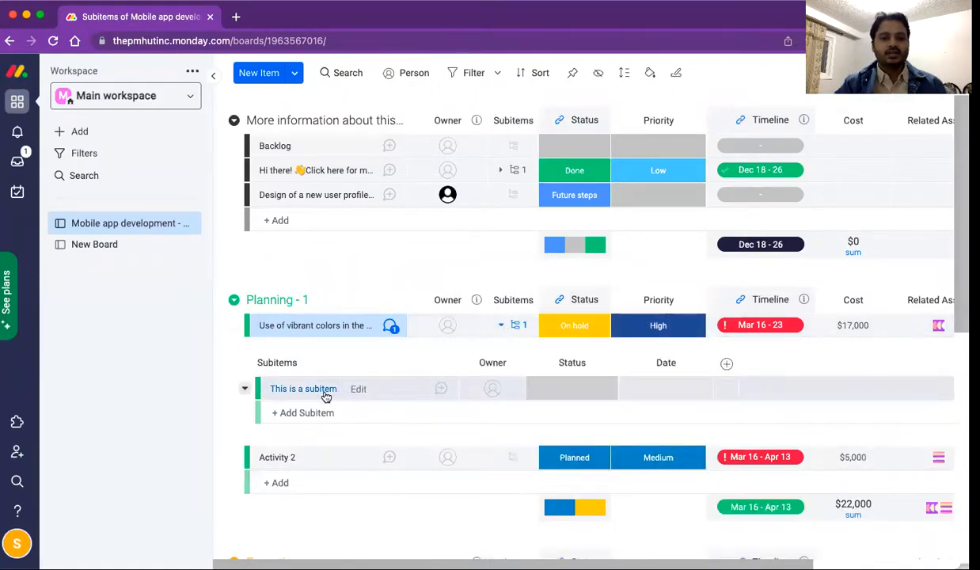
pyautogui.click(515, 328)
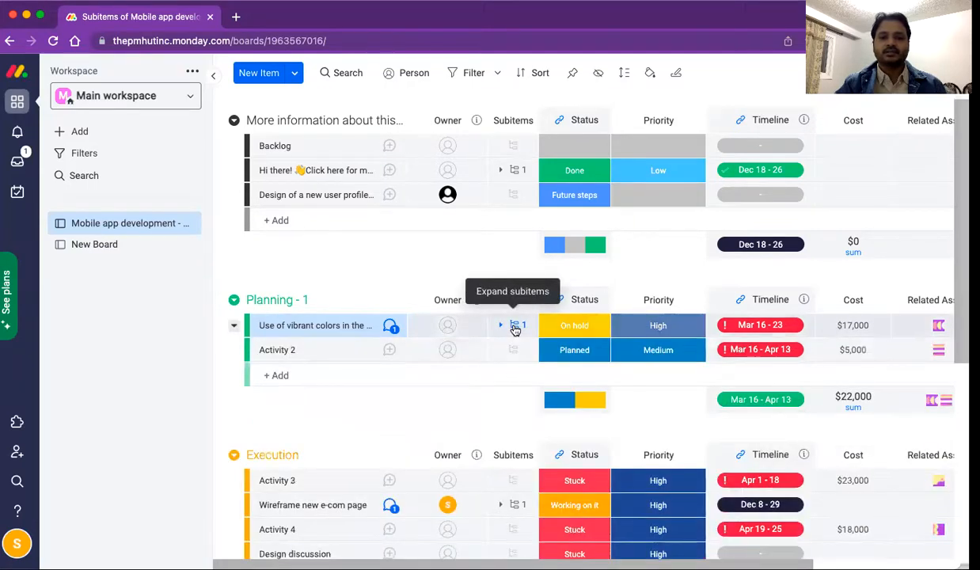
pyautogui.click(516, 328)
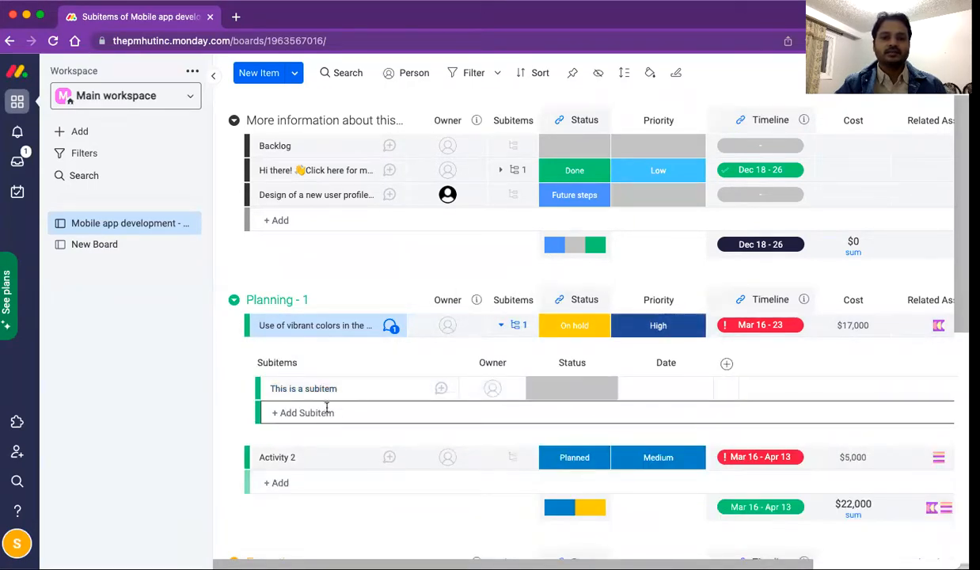
pyautogui.click(311, 391)
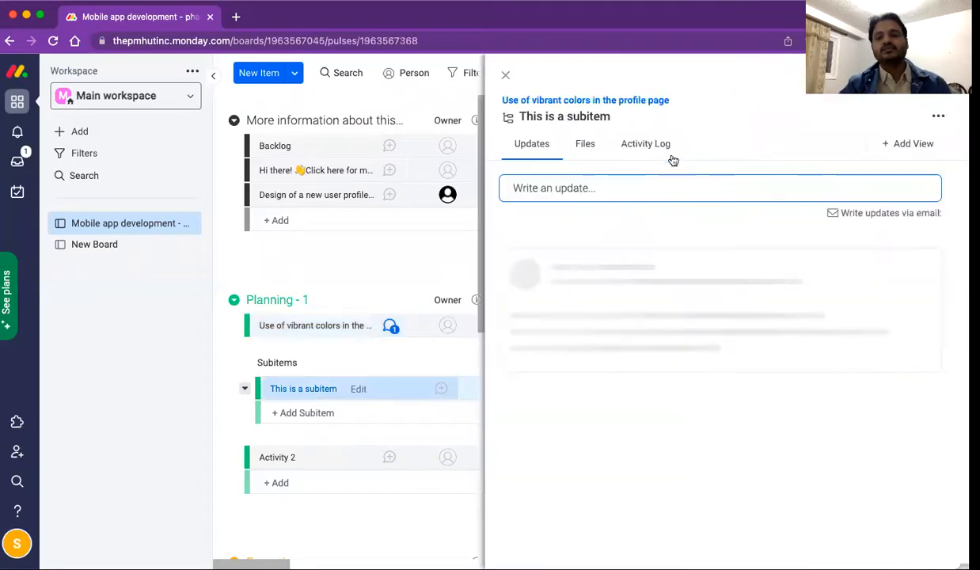
pyautogui.click(604, 115)
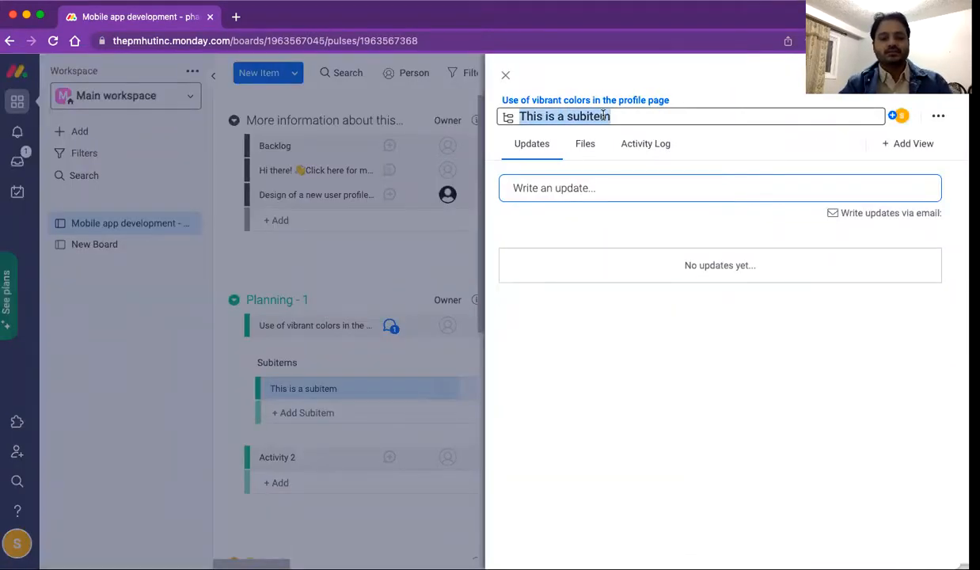
pyautogui.write('Task')
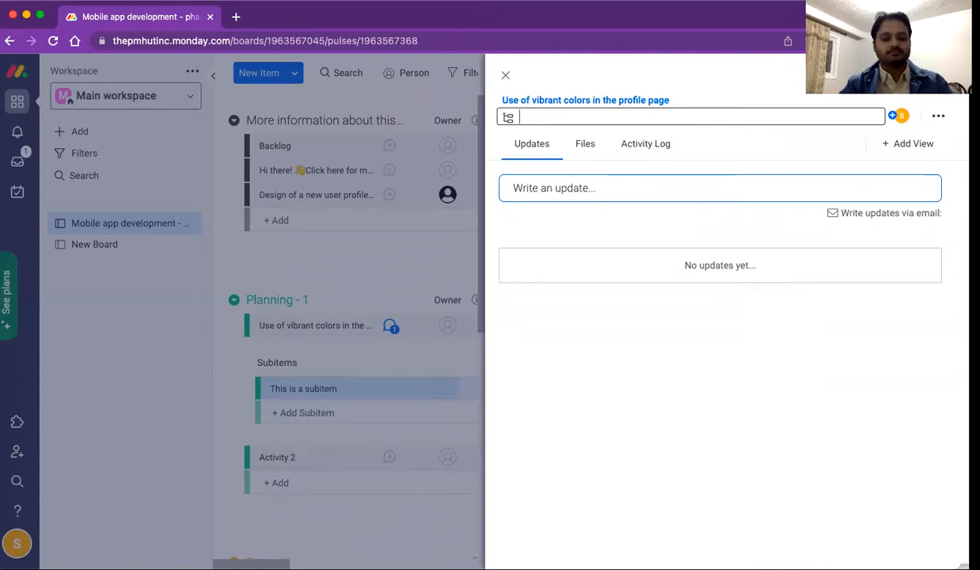
pyautogui.write(' red coo')
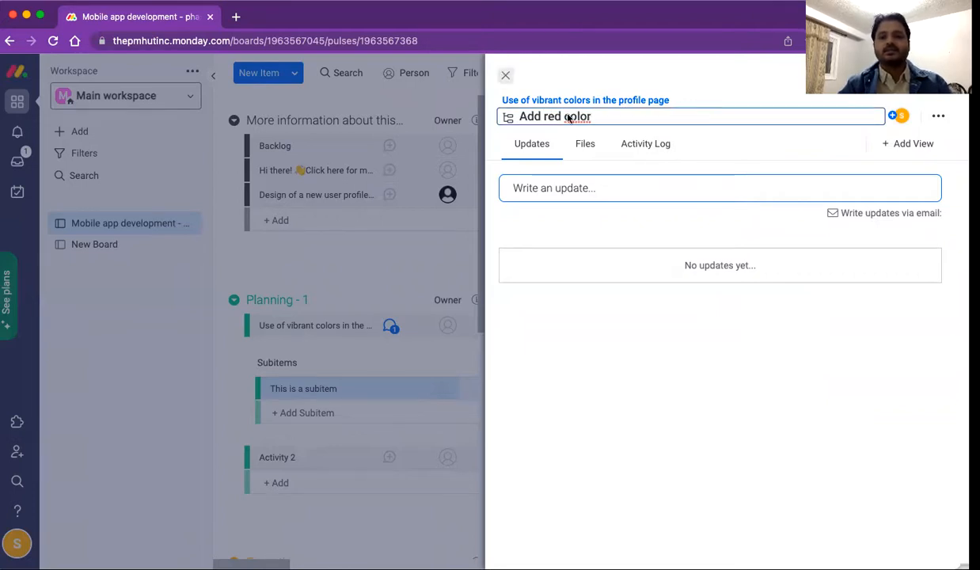
pyautogui.press('Return')
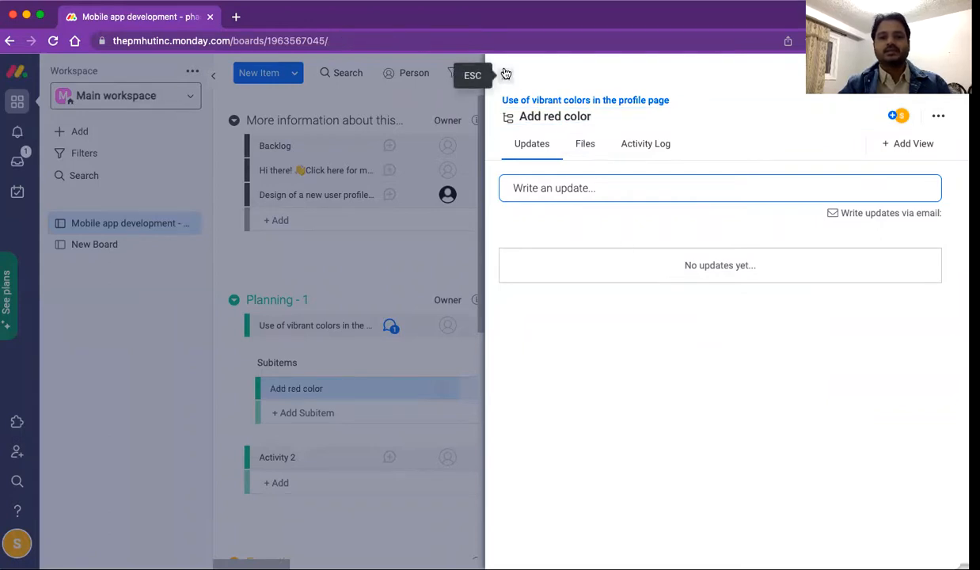
pyautogui.click(506, 74)
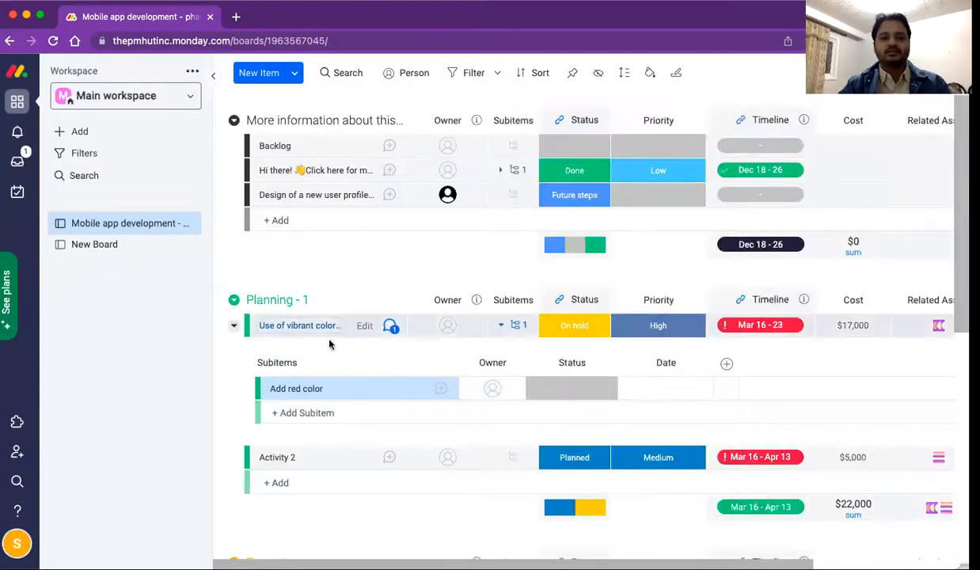
# Step: Add a new subitem named 'iOS page design for vibrant profile page'
pyautogui.click(339, 412)
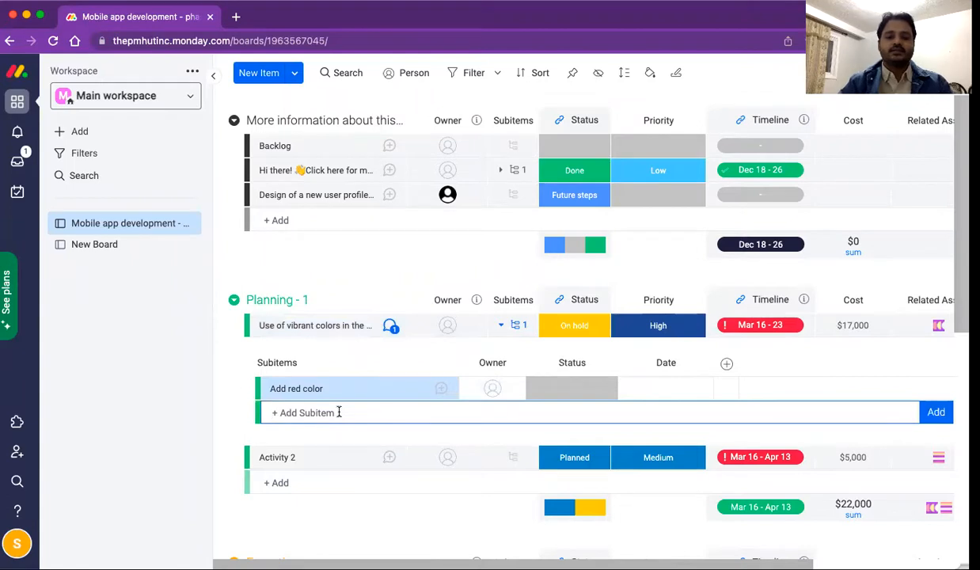
pyautogui.write('iOS page design for vibrant profile page')
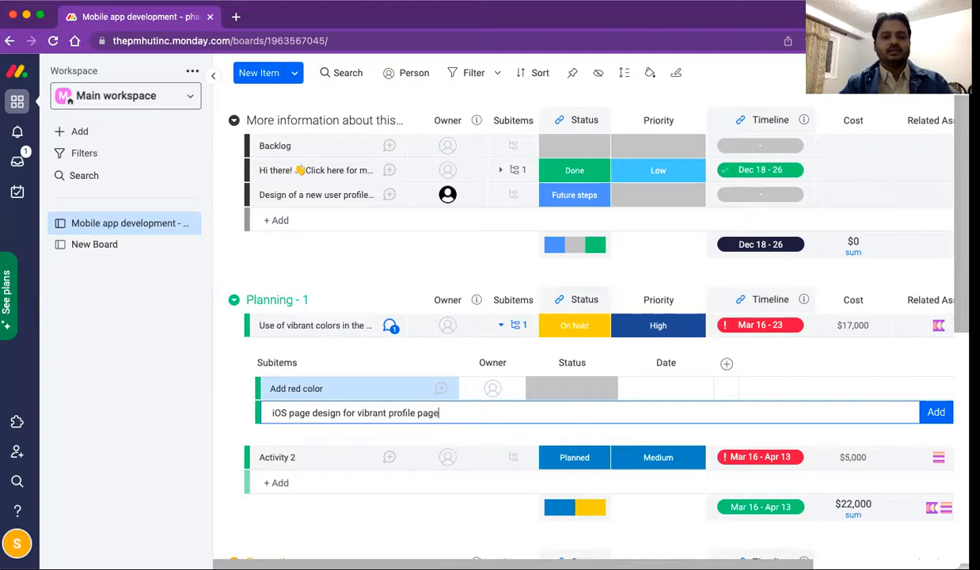
pyautogui.press('Return')
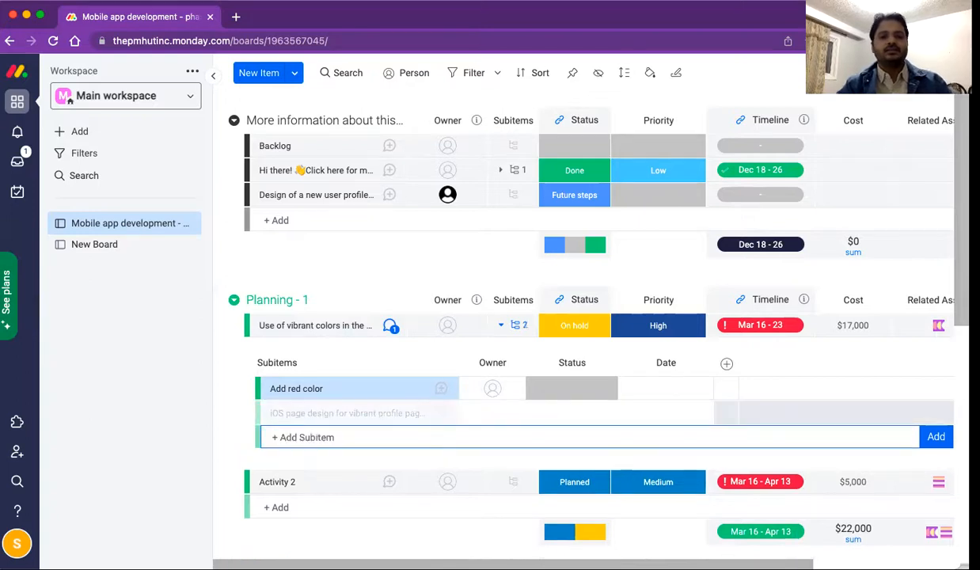
pyautogui.click(231, 425)
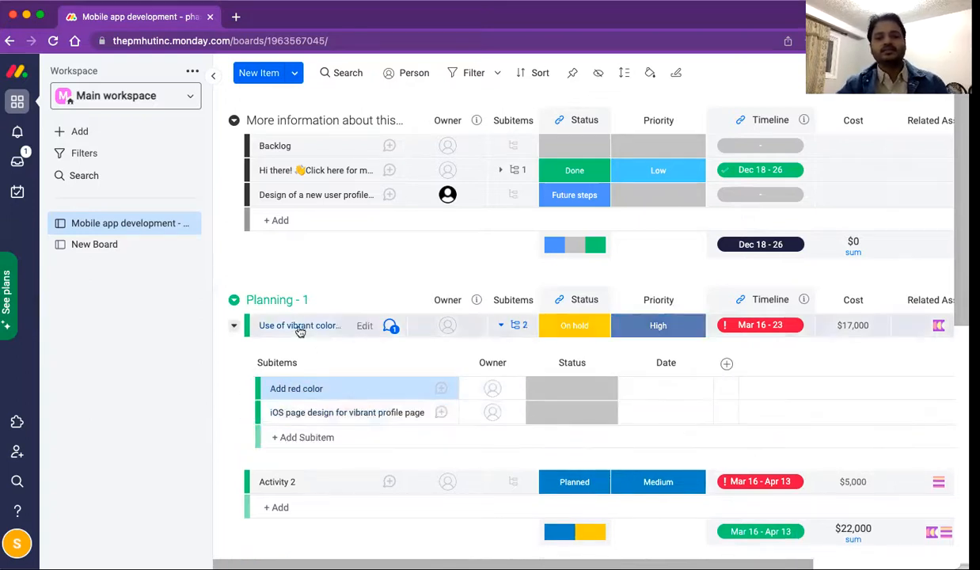
# Step: Set Add red color's status to Working on it and dismiss the column summary tip
pyautogui.click(518, 326)
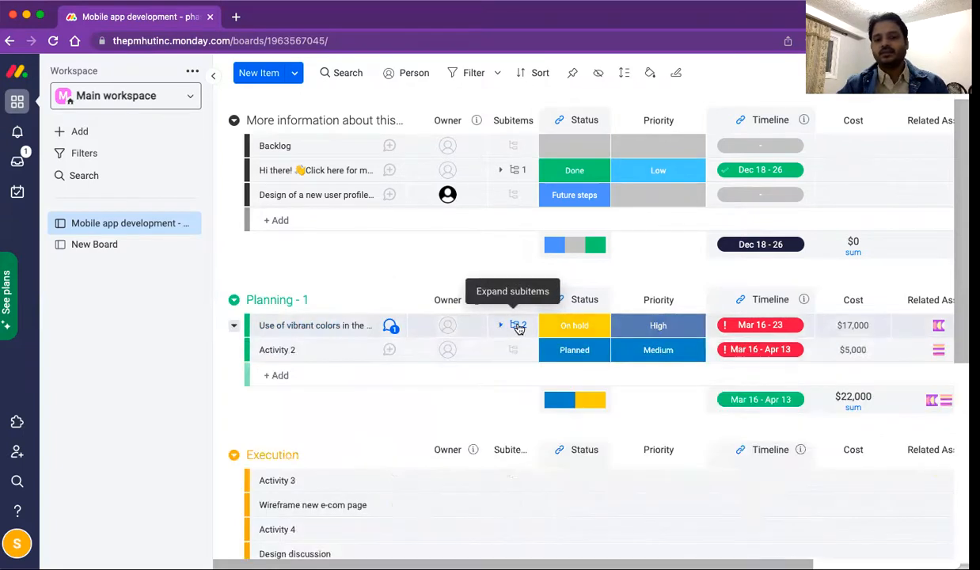
pyautogui.click(519, 326)
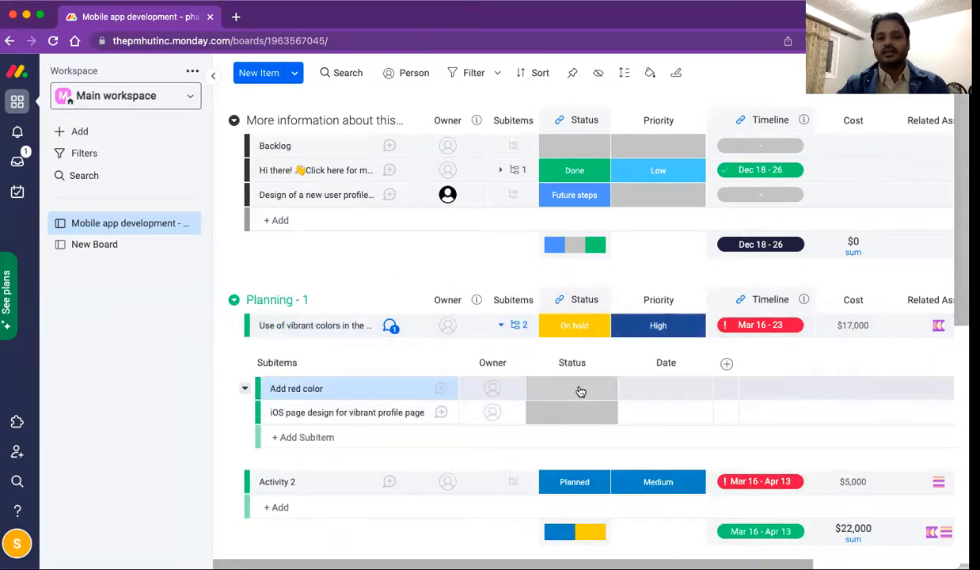
pyautogui.click(580, 391)
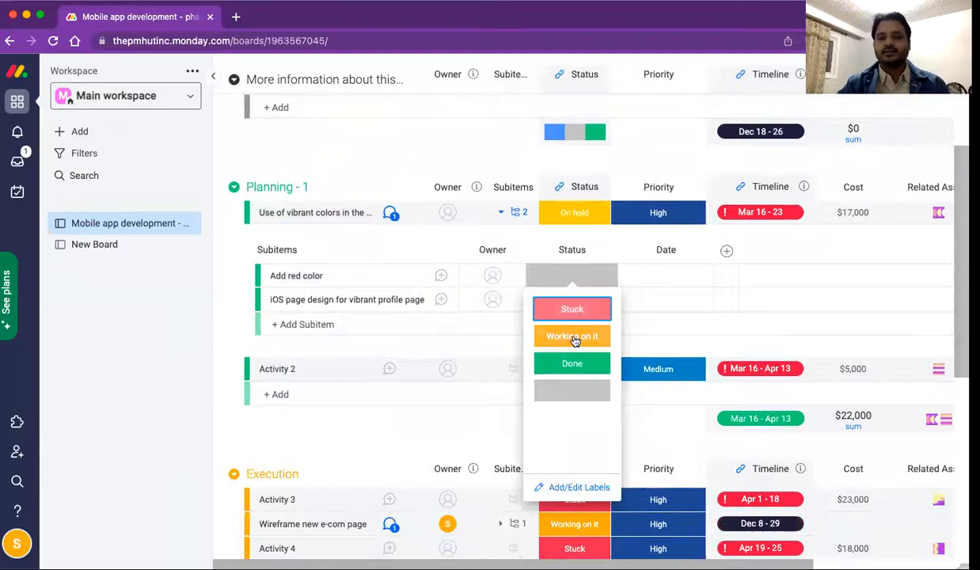
pyautogui.click(575, 339)
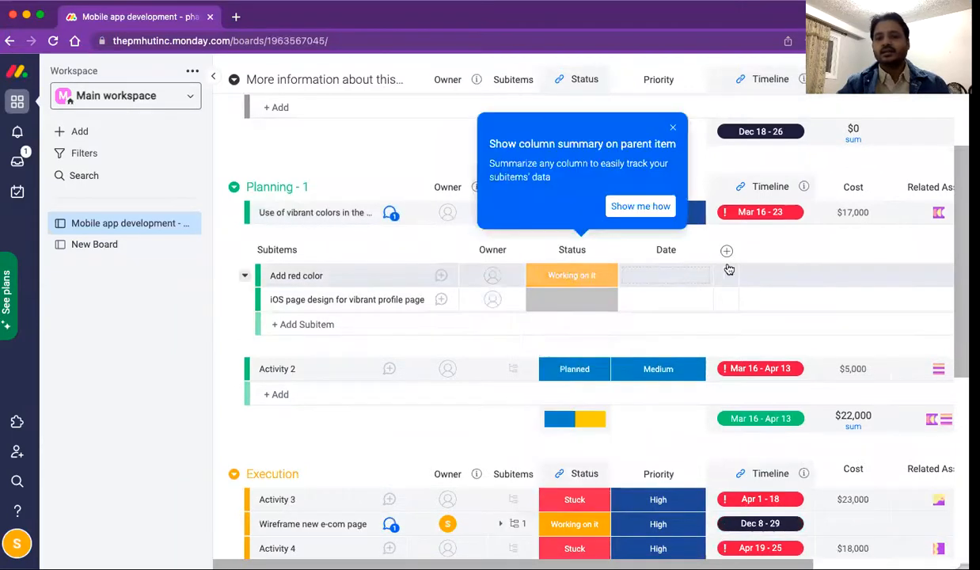
pyautogui.click(673, 131)
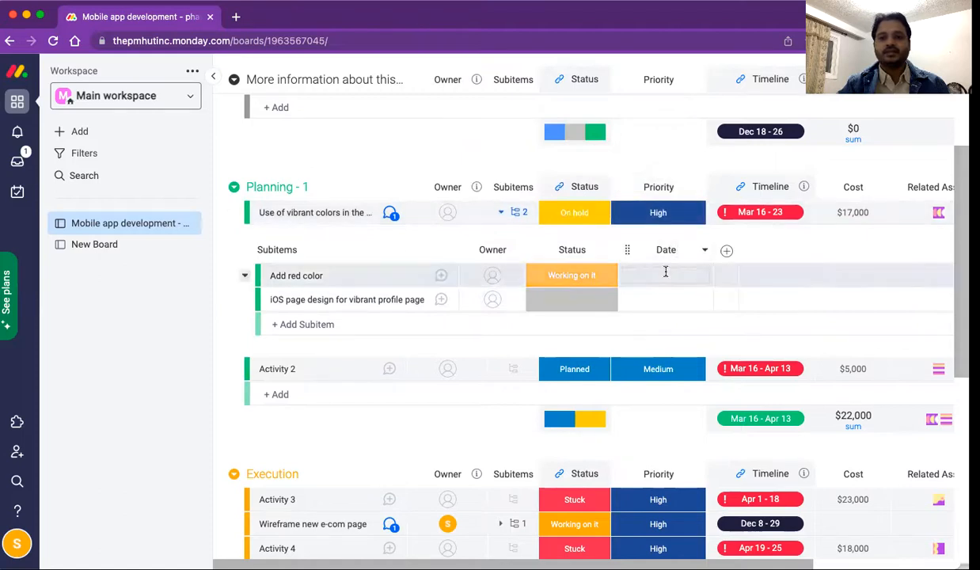
# Step: Add a Status 1 column to the subitems from the Column Center, searching 'prio'
pyautogui.click(726, 251)
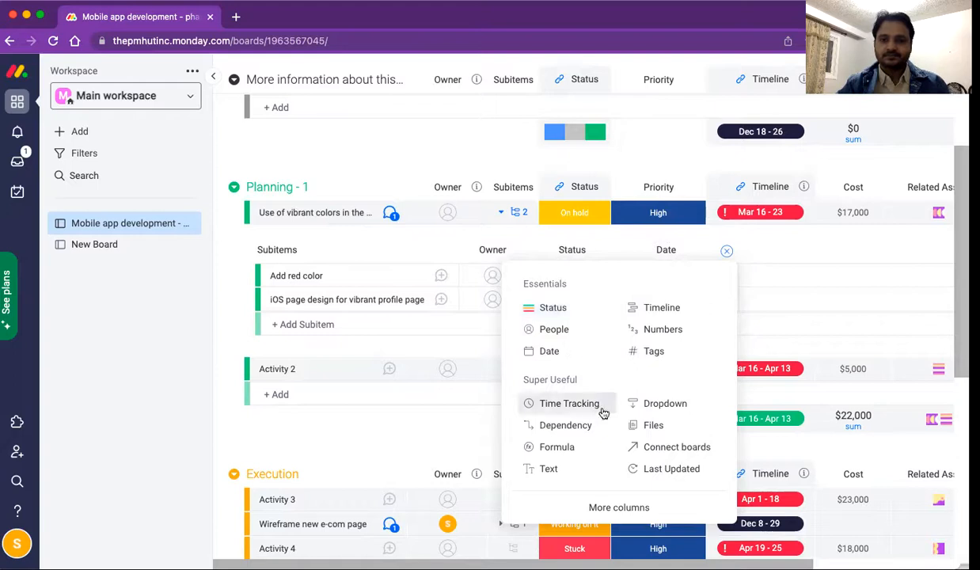
pyautogui.click(619, 508)
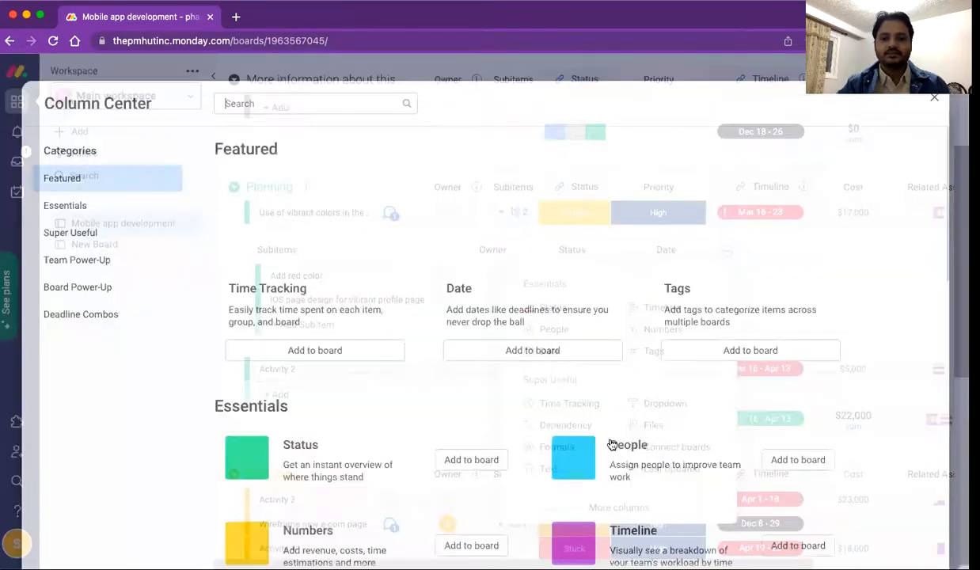
pyautogui.write('prio')
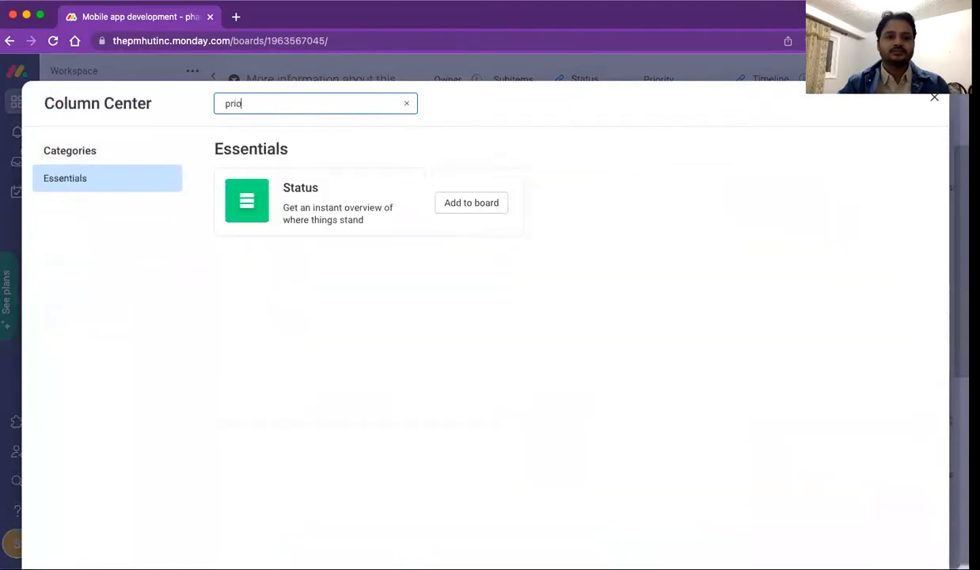
pyautogui.click(447, 204)
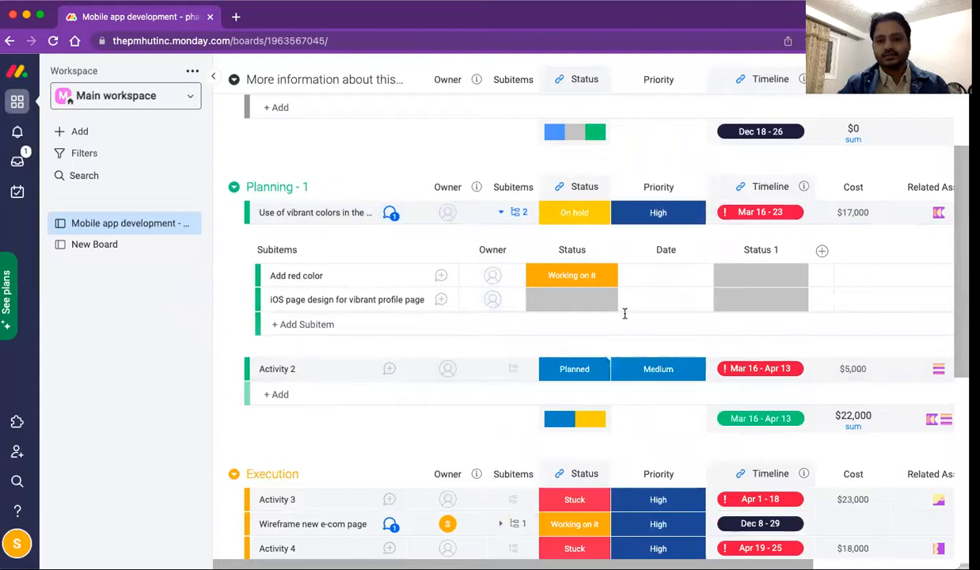
pyautogui.click(578, 247)
# Step: Rename the subitems' Status column to Priority and set Add red color's priority to Stuck
pyautogui.write('Priority')
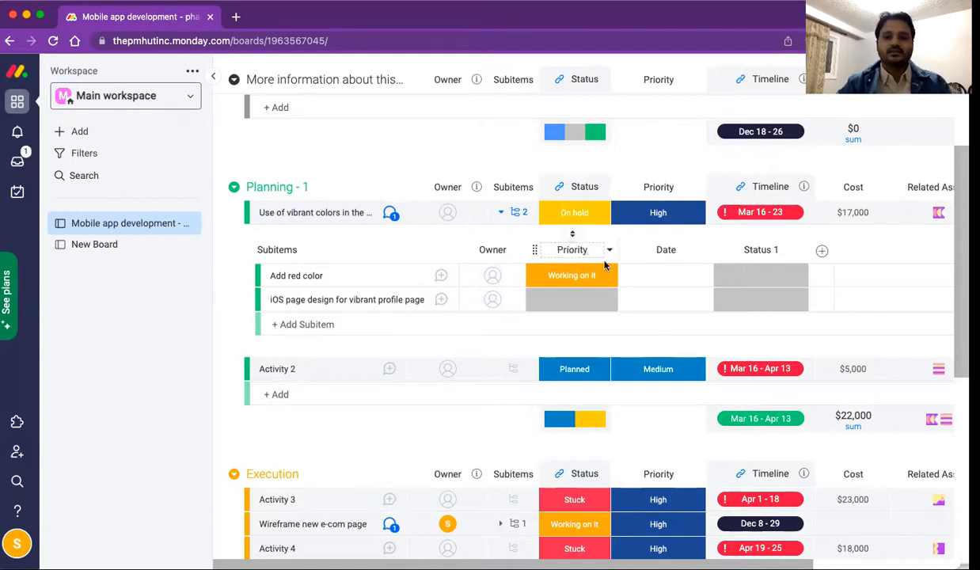
pyautogui.click(572, 277)
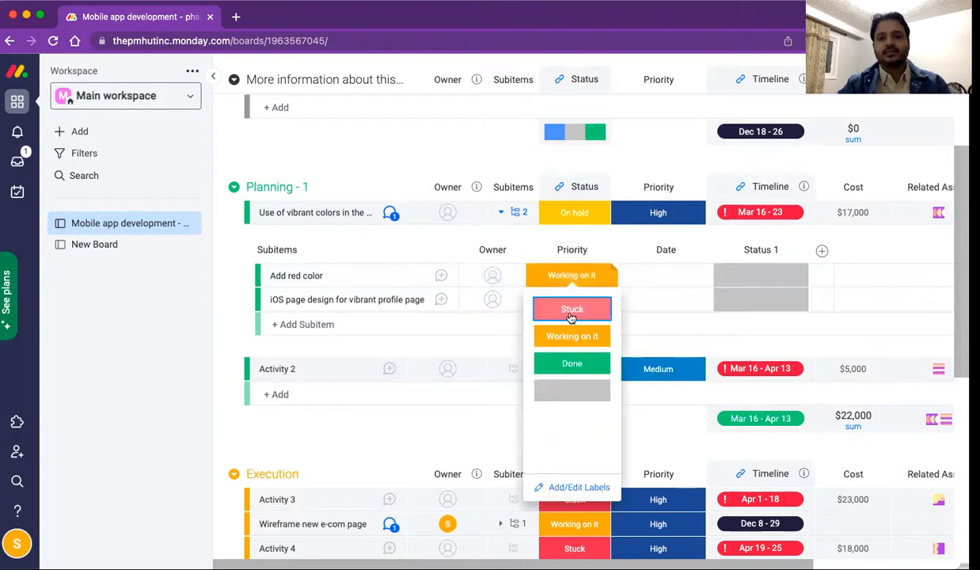
pyautogui.click(572, 311)
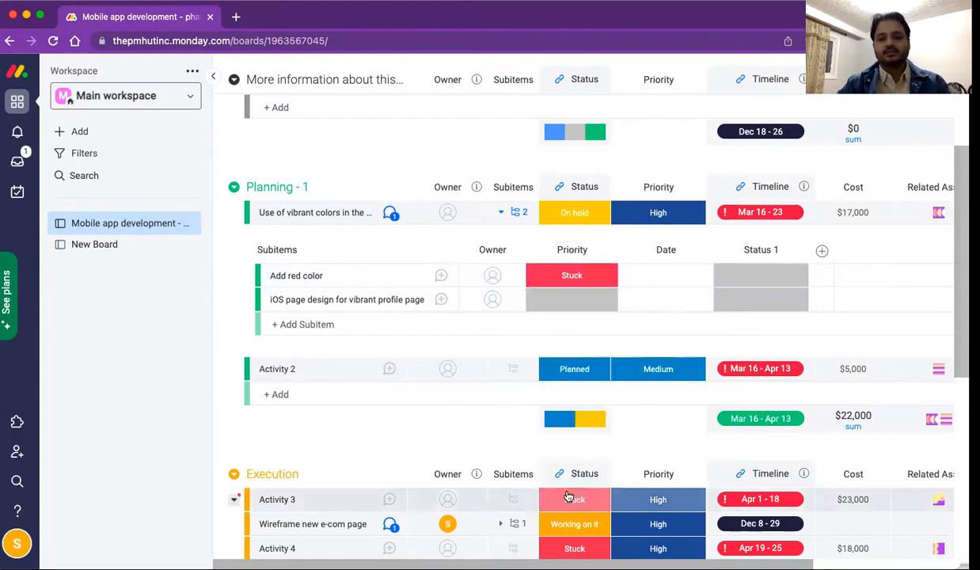
# Step: Open Activity 3's Add/Edit Labels editor and close it without changes
pyautogui.click(567, 496)
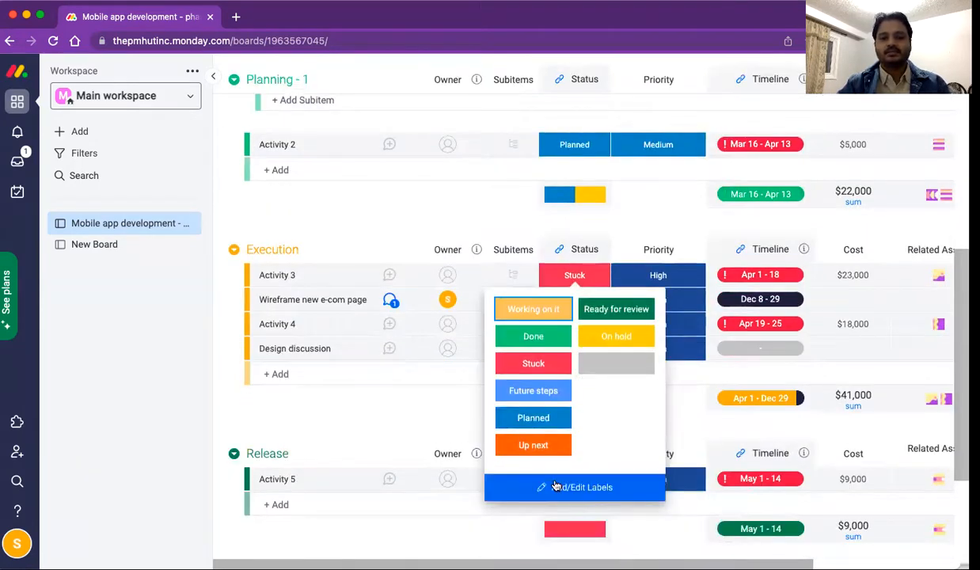
pyautogui.click(555, 486)
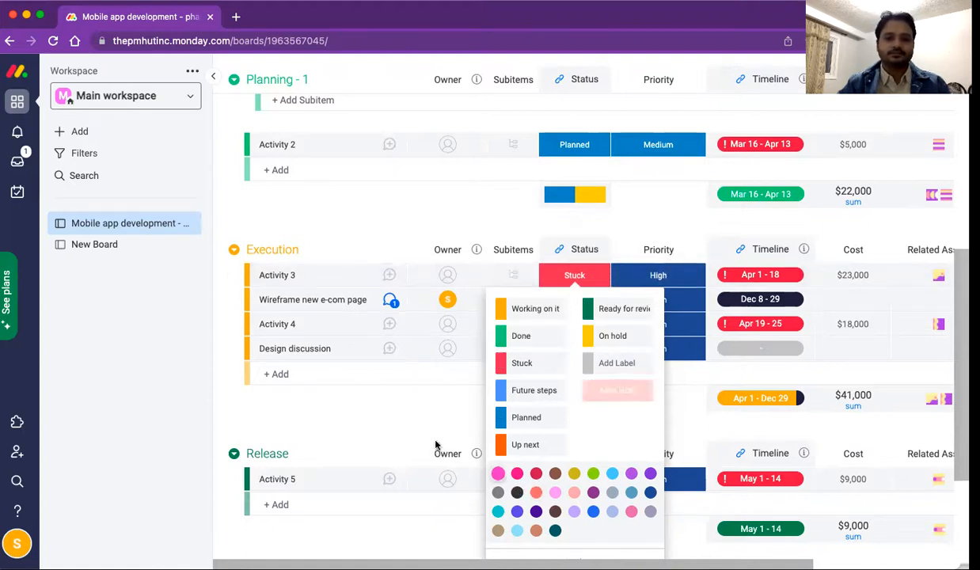
pyautogui.click(426, 385)
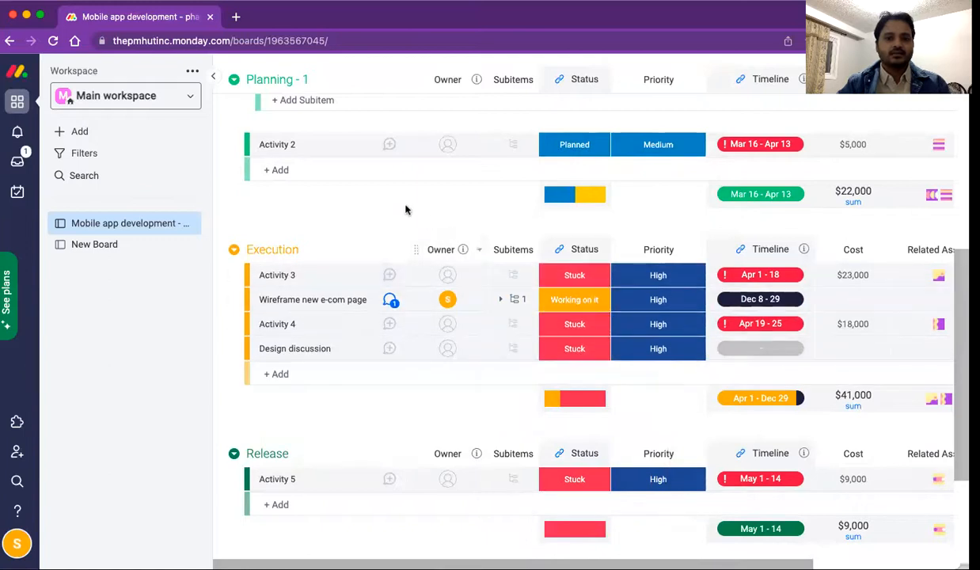
pyautogui.scroll(3, 426, 218)
pyautogui.scroll(5, 428, 221)
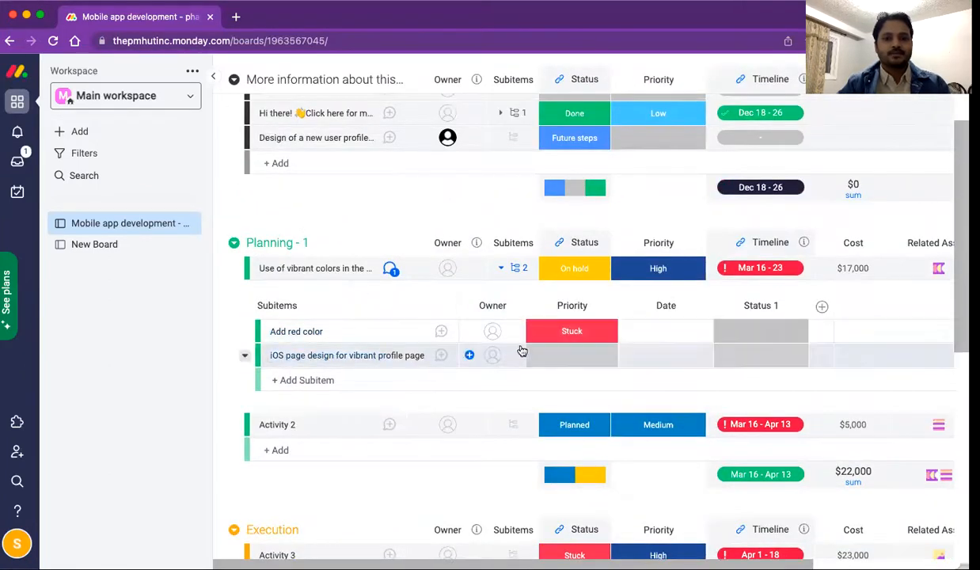
# Step: Set iOS page design's priority to Done and Add red color's date to Dec 15
pyautogui.click(599, 358)
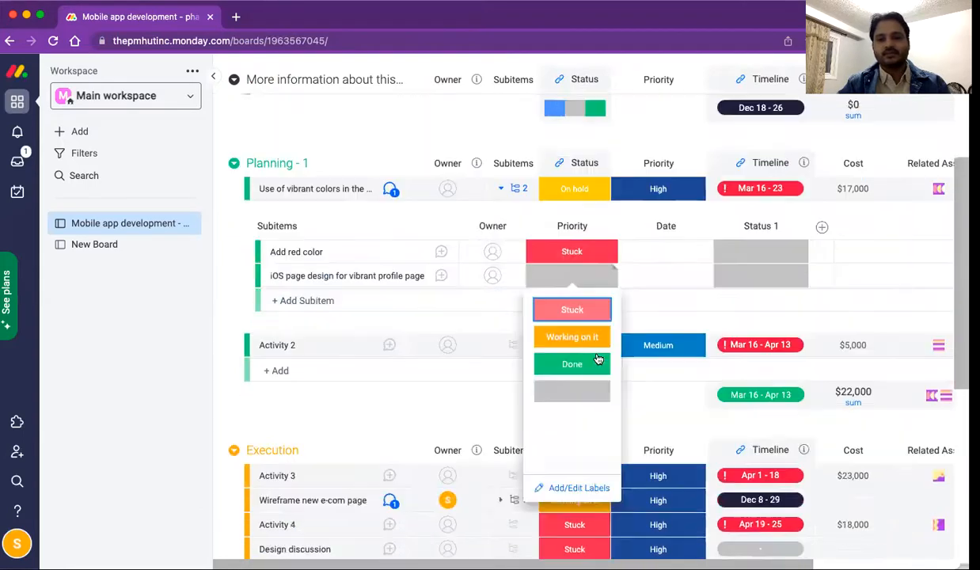
pyautogui.click(573, 363)
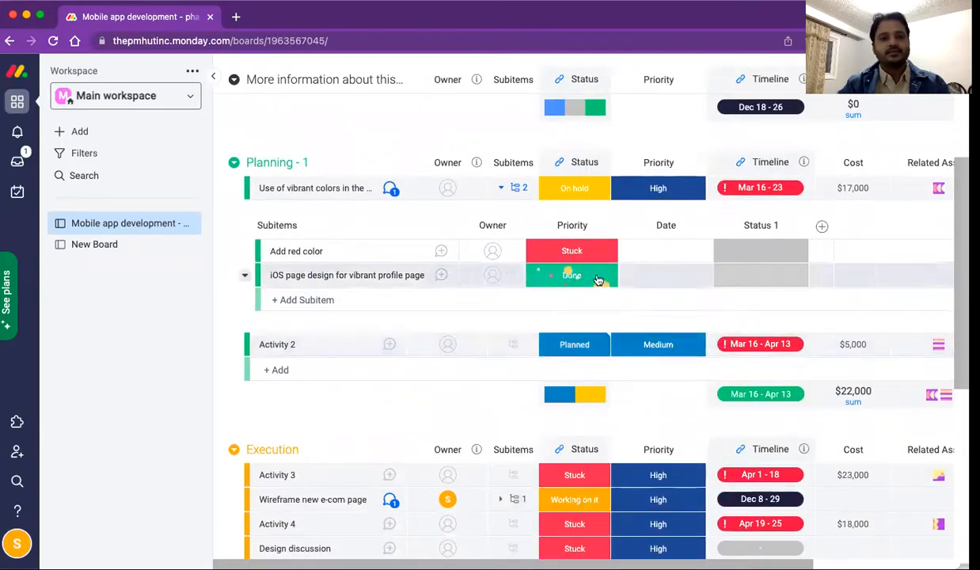
pyautogui.click(669, 255)
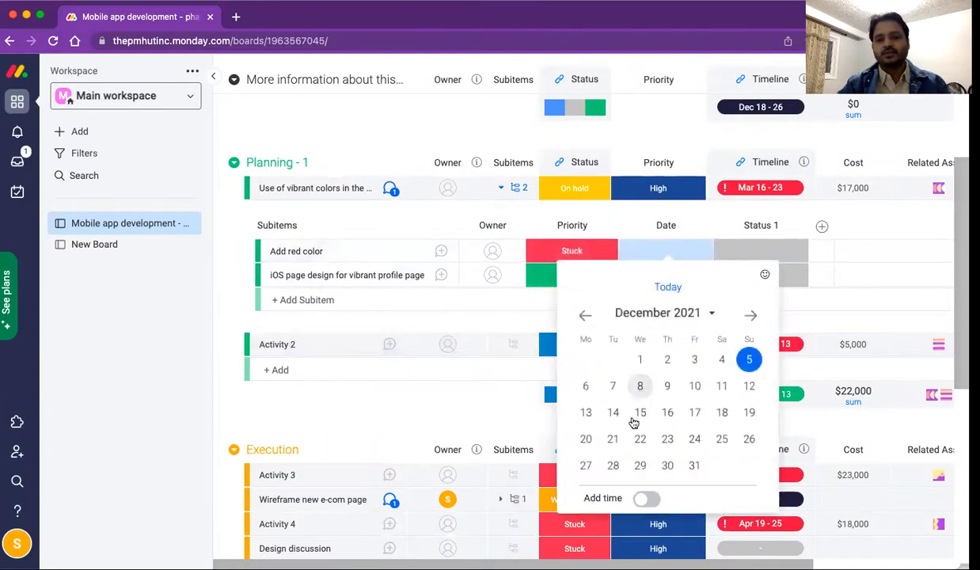
pyautogui.click(640, 387)
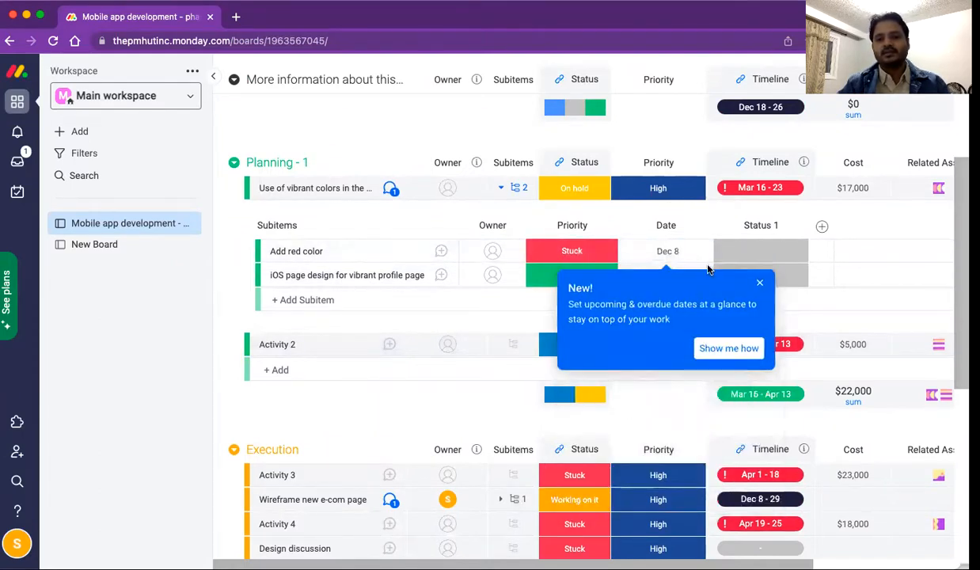
pyautogui.click(685, 251)
pyautogui.click(760, 283)
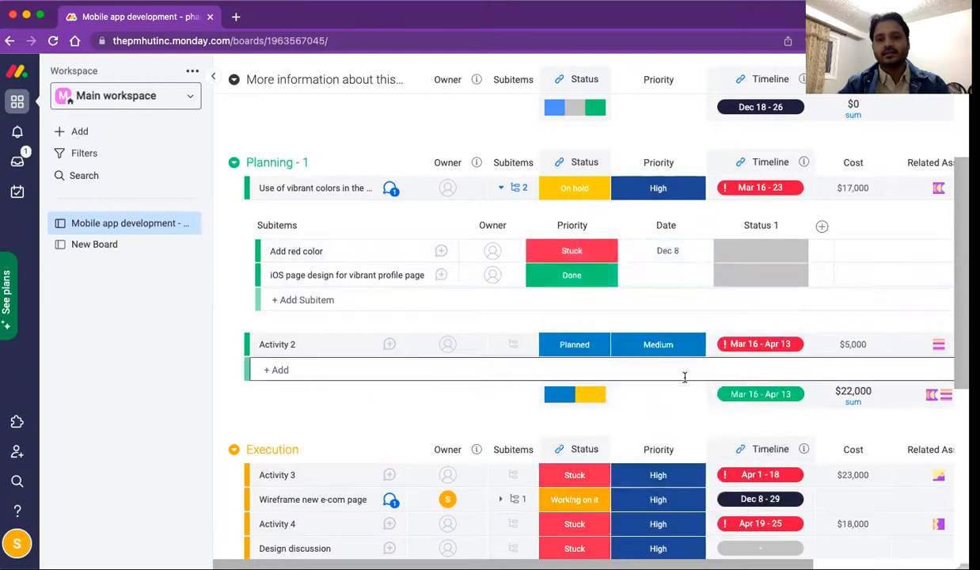
pyautogui.click(670, 253)
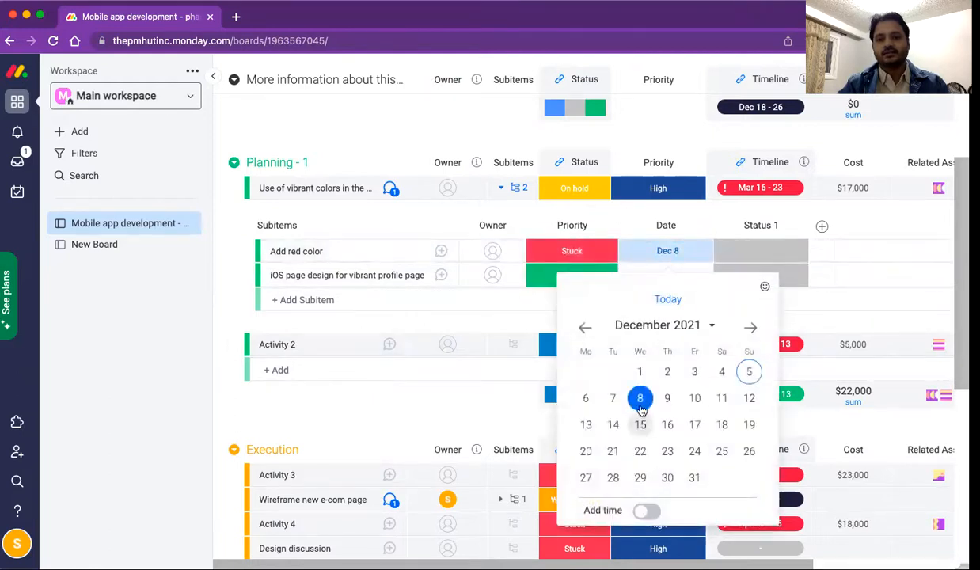
pyautogui.click(640, 399)
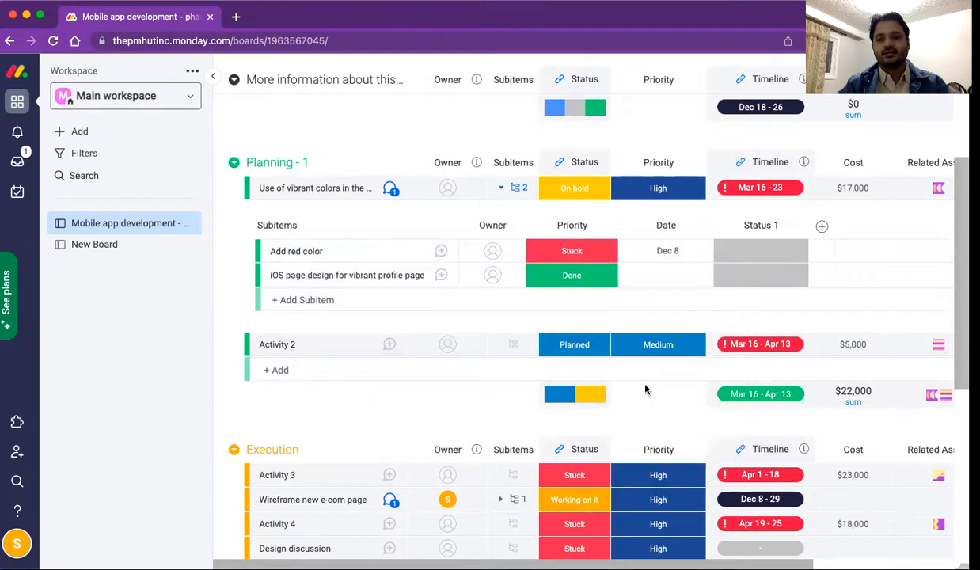
pyautogui.click(661, 253)
pyautogui.click(642, 423)
pyautogui.click(656, 251)
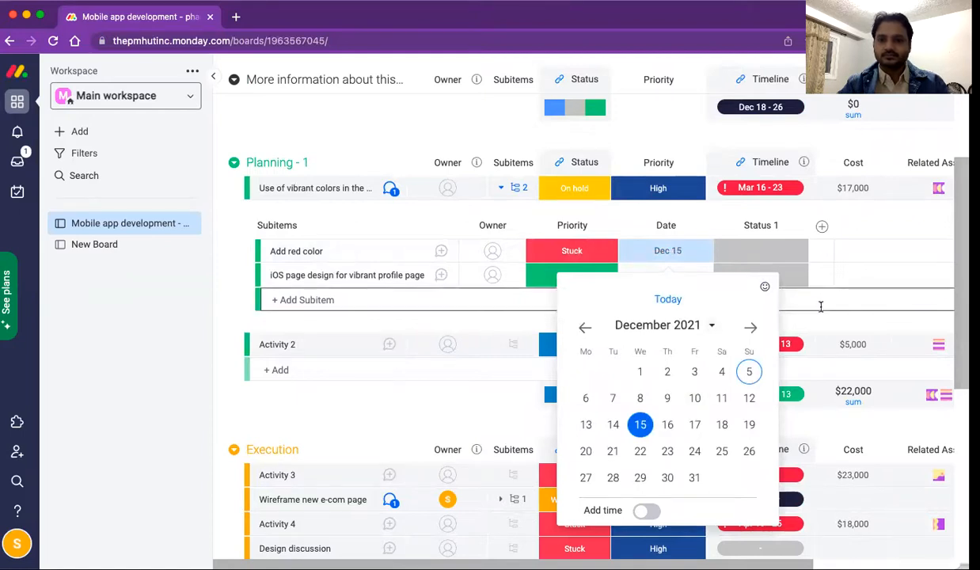
pyautogui.click(821, 305)
# Step: Set Add red color's Status 1 to Stuck
pyautogui.click(773, 255)
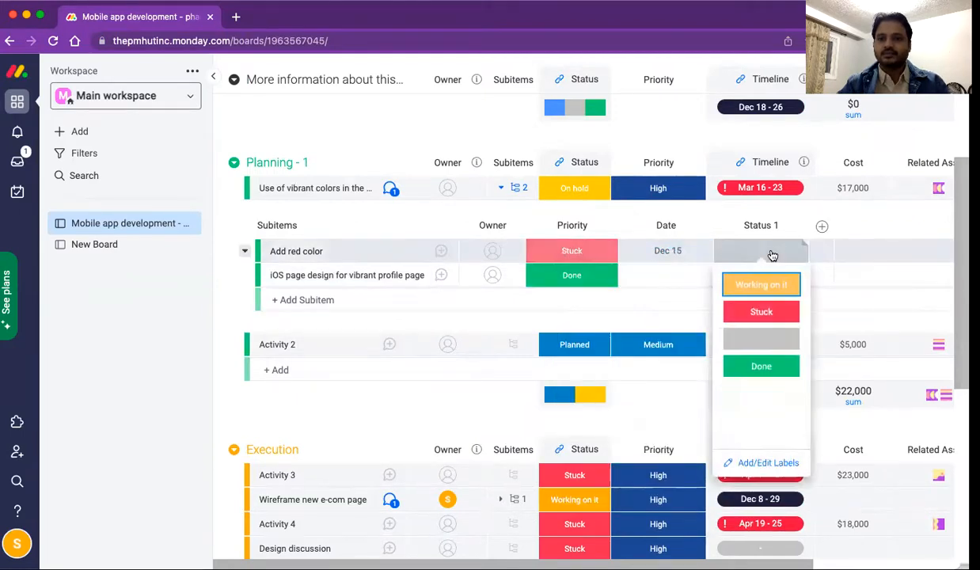
pyautogui.click(760, 312)
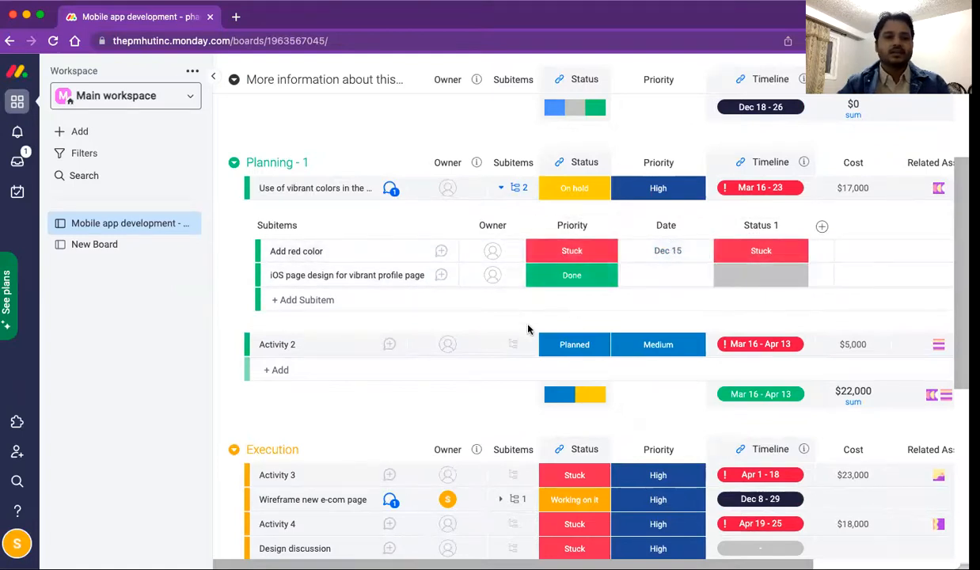
pyautogui.scroll(-1, 514, 317)
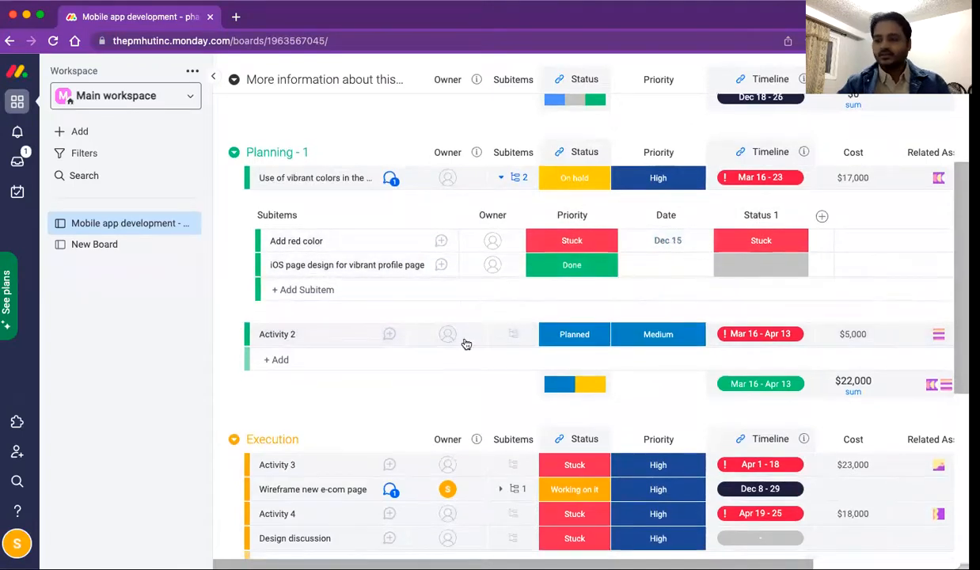
pyautogui.scroll(-5, 453, 395)
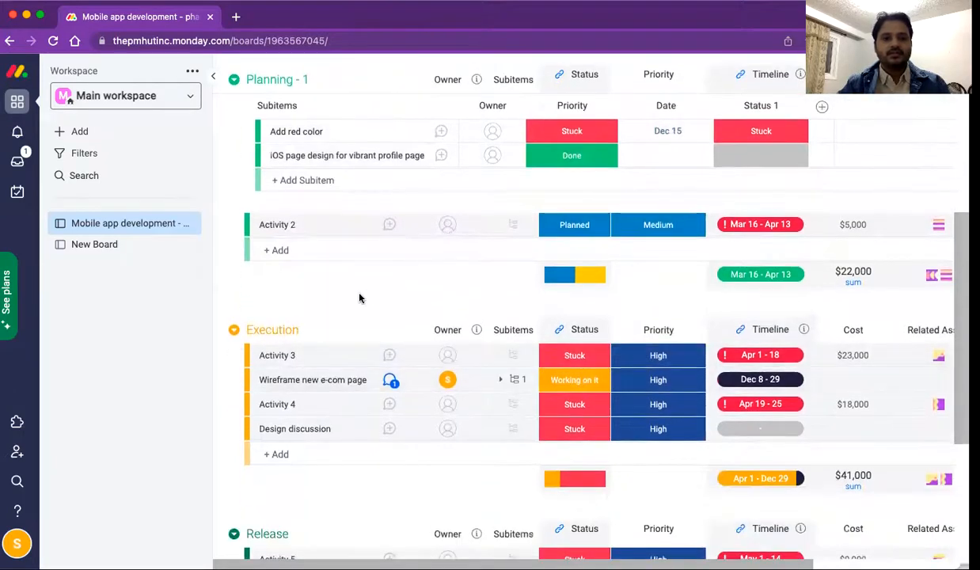
pyautogui.scroll(5, 359, 298)
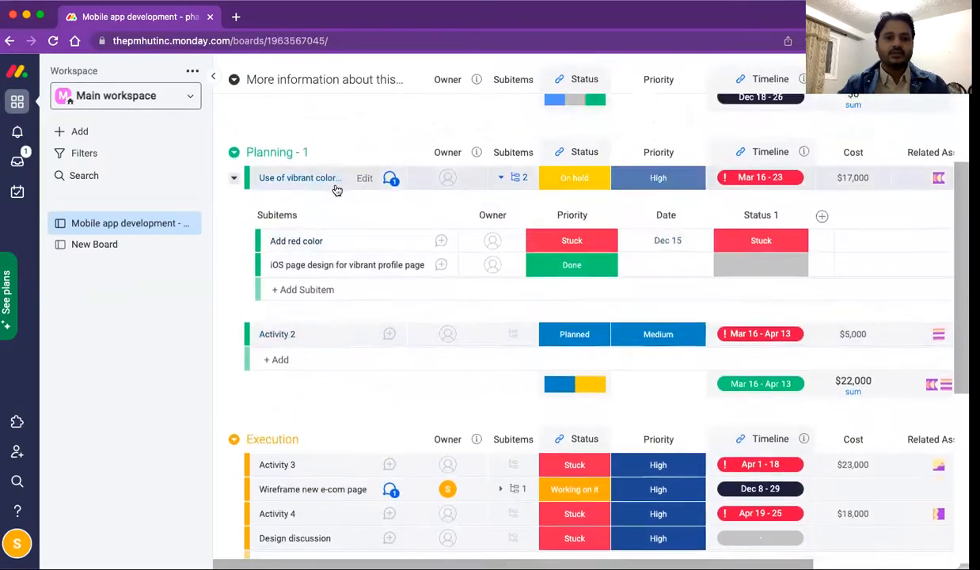
# Step: Collapse the subitems, then drag vibrant colors into Execution and Design discussion into Release
pyautogui.click(517, 178)
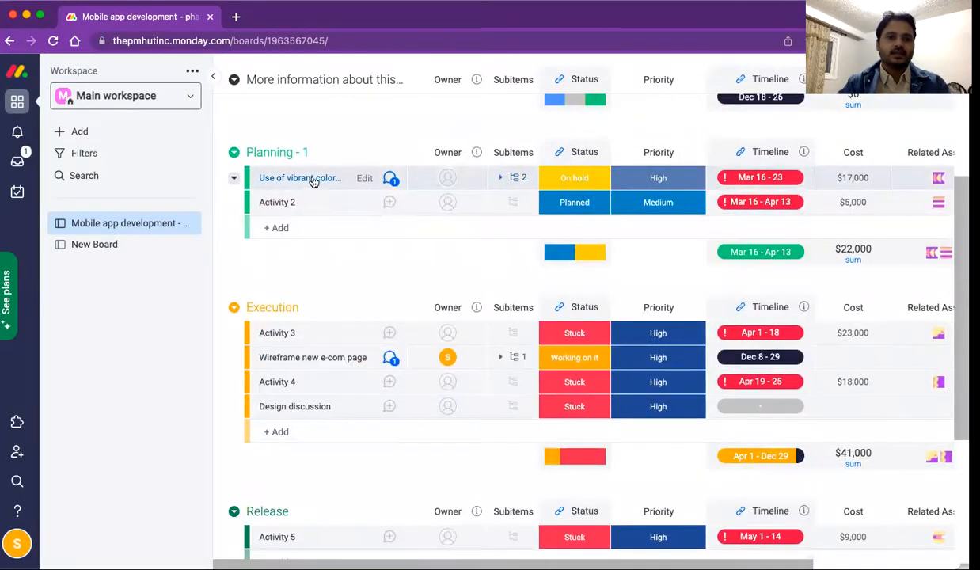
pyautogui.moveTo(307, 397); pyautogui.dragTo(307, 397)
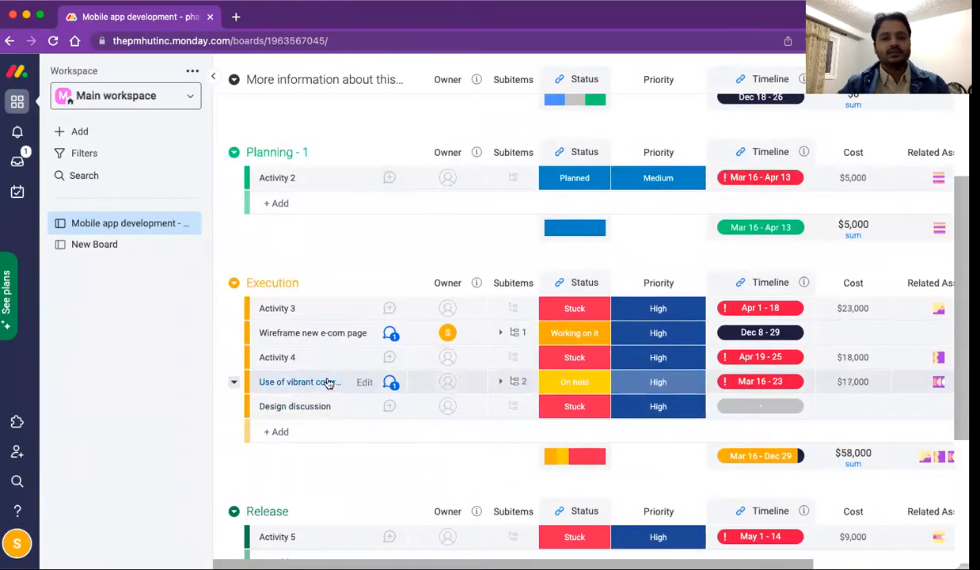
pyautogui.scroll(-2, 327, 381)
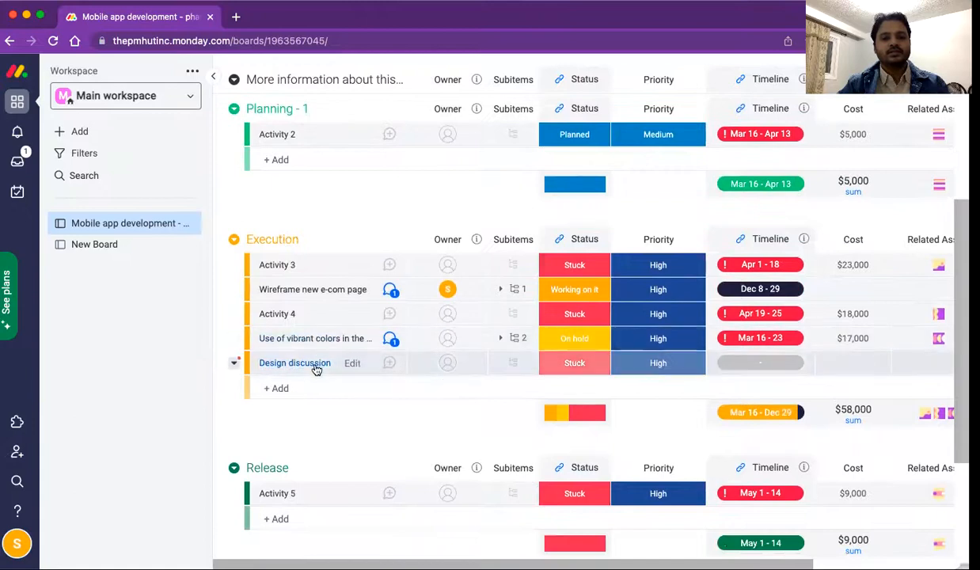
pyautogui.scroll(-3, 317, 366)
pyautogui.moveTo(298, 252); pyautogui.dragTo(311, 383)
pyautogui.scroll(-1, 358, 413)
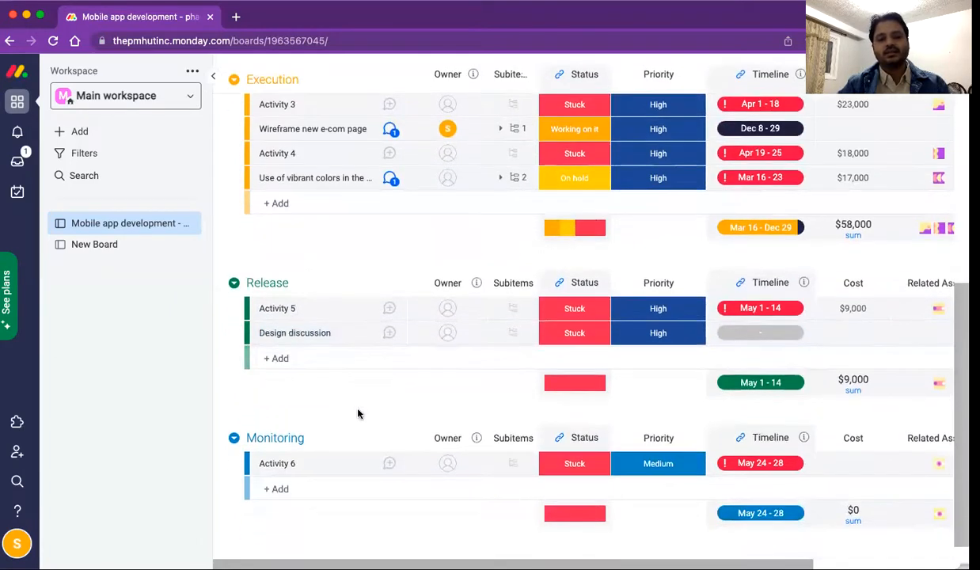
pyautogui.scroll(6, 422, 404)
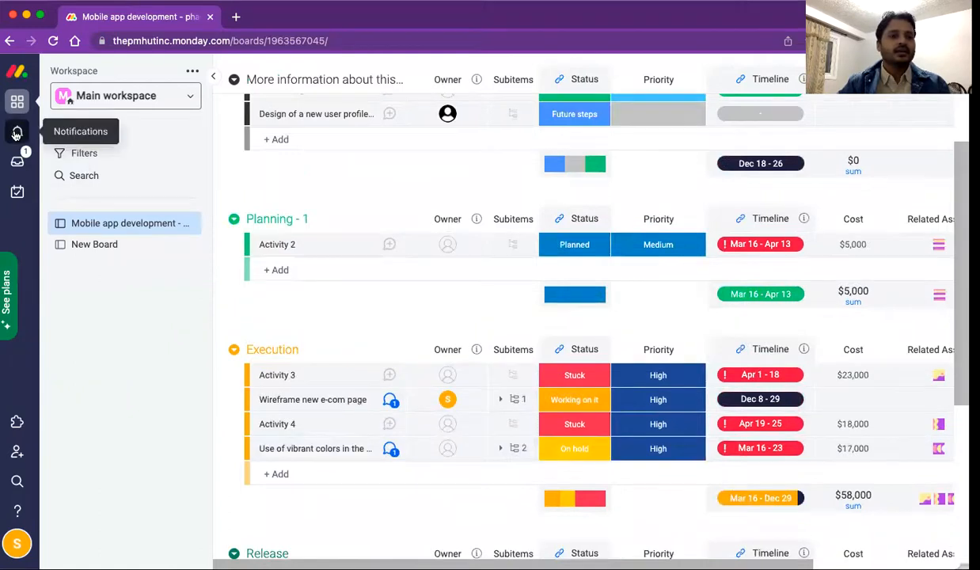
pyautogui.click(16, 133)
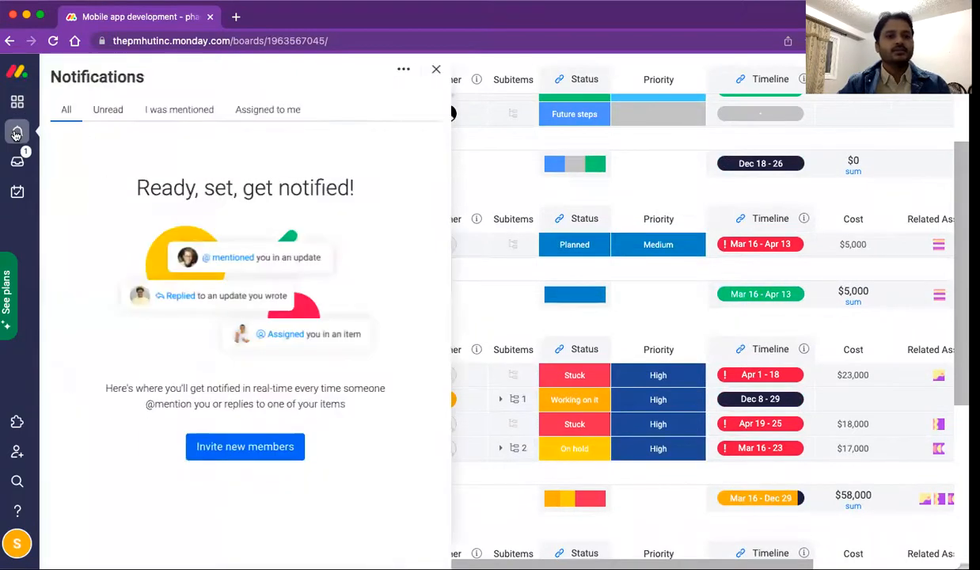
# Step: Filter the notifications by Unread, I was mentioned and Assigned to me
pyautogui.click(104, 113)
pyautogui.click(169, 116)
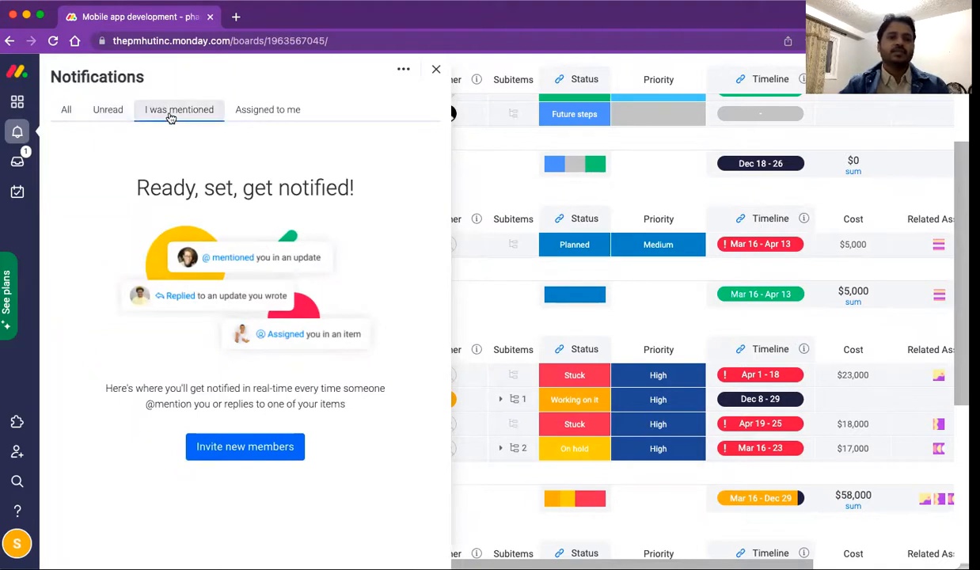
pyautogui.click(253, 113)
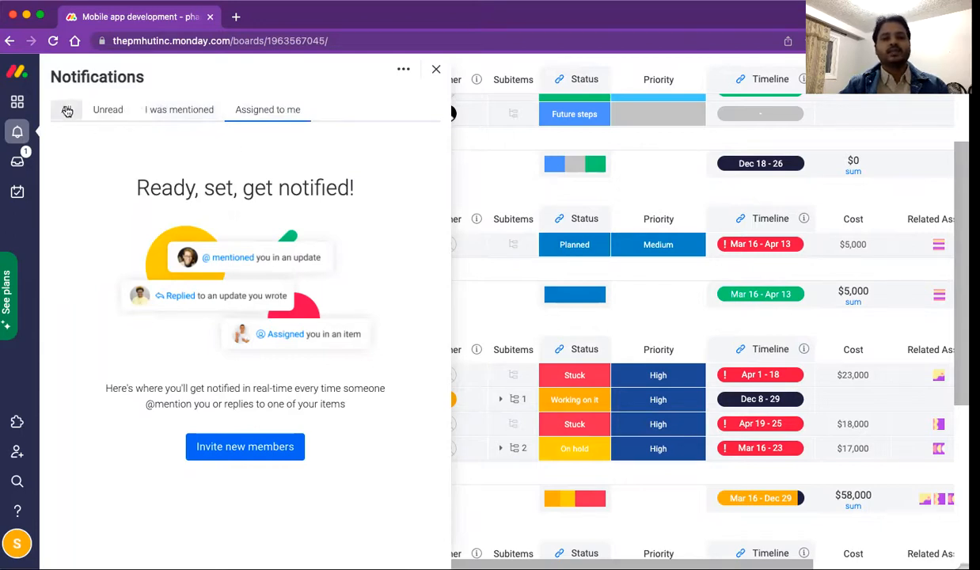
# Step: Read the full welcome post in the Inbox, then visit My Work and the apps marketplace
pyautogui.click(18, 164)
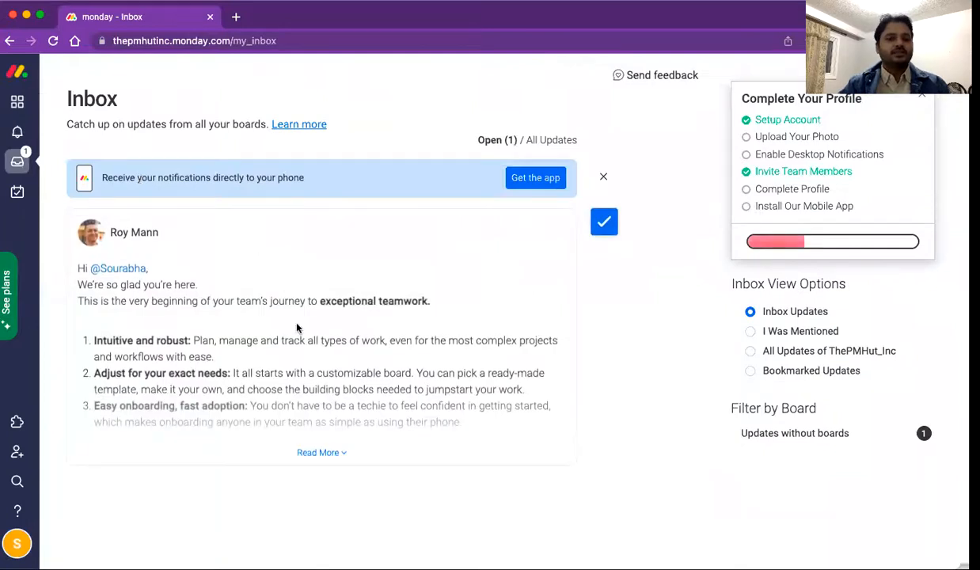
pyautogui.click(292, 448)
pyautogui.scroll(-2, 350, 361)
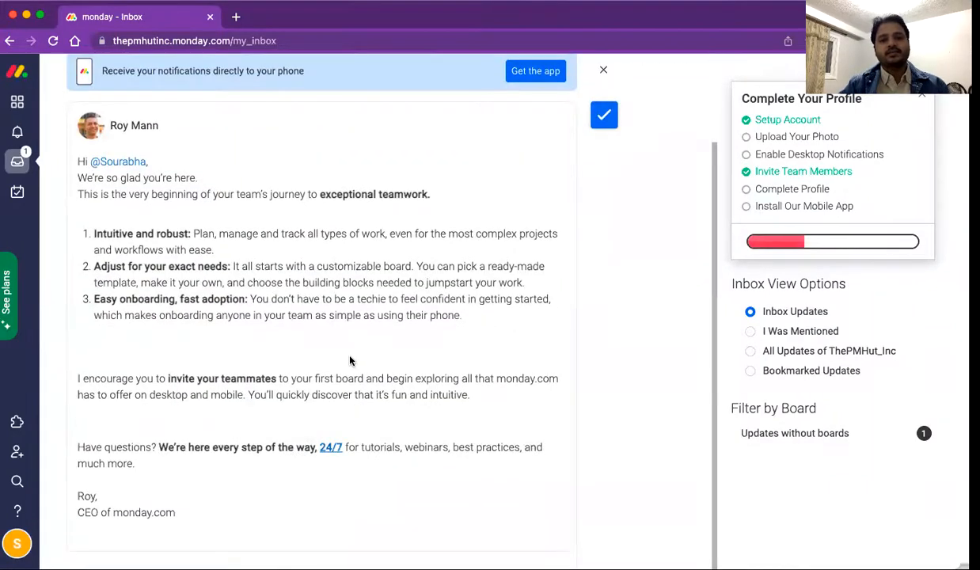
pyautogui.scroll(2, 350, 361)
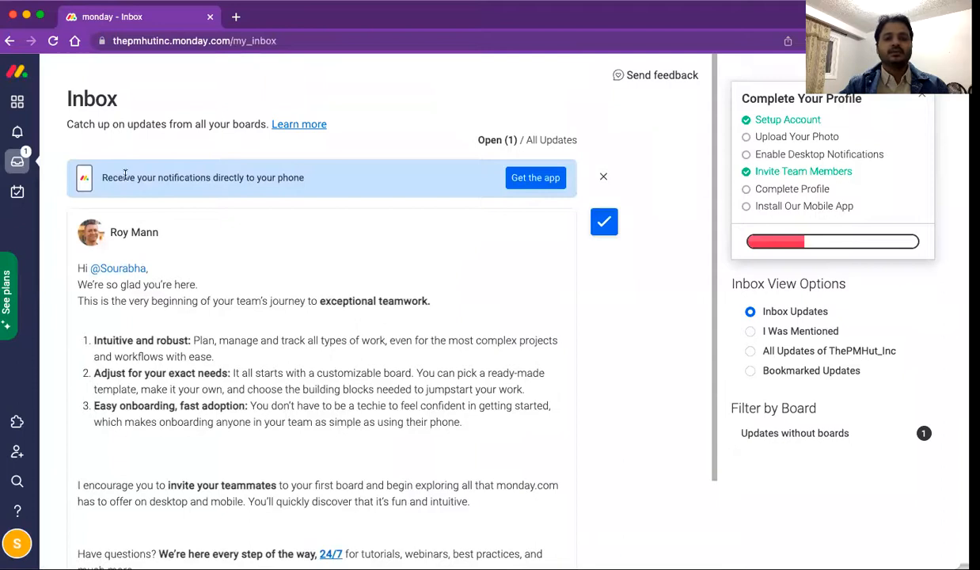
pyautogui.click(15, 195)
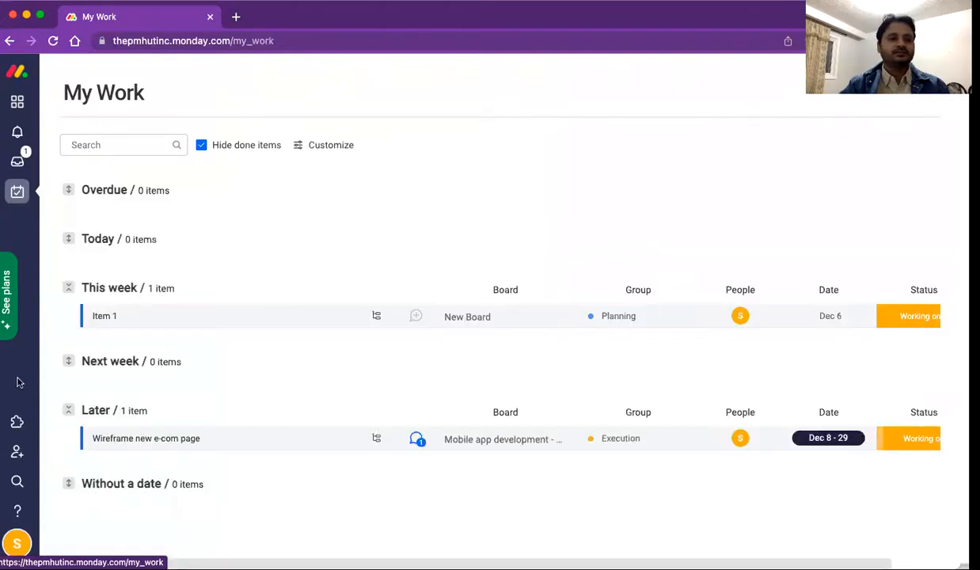
pyautogui.click(17, 424)
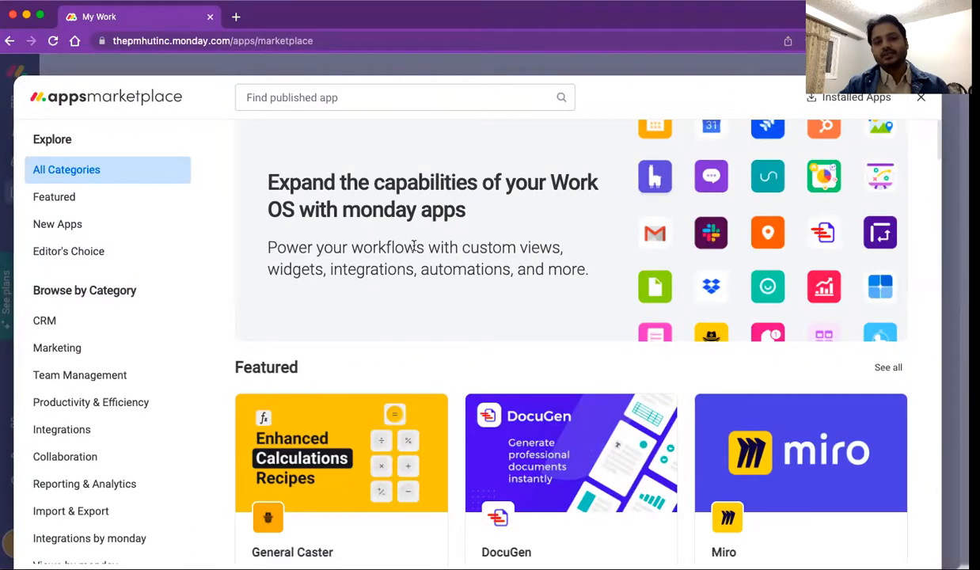
pyautogui.scroll(-4, 422, 258)
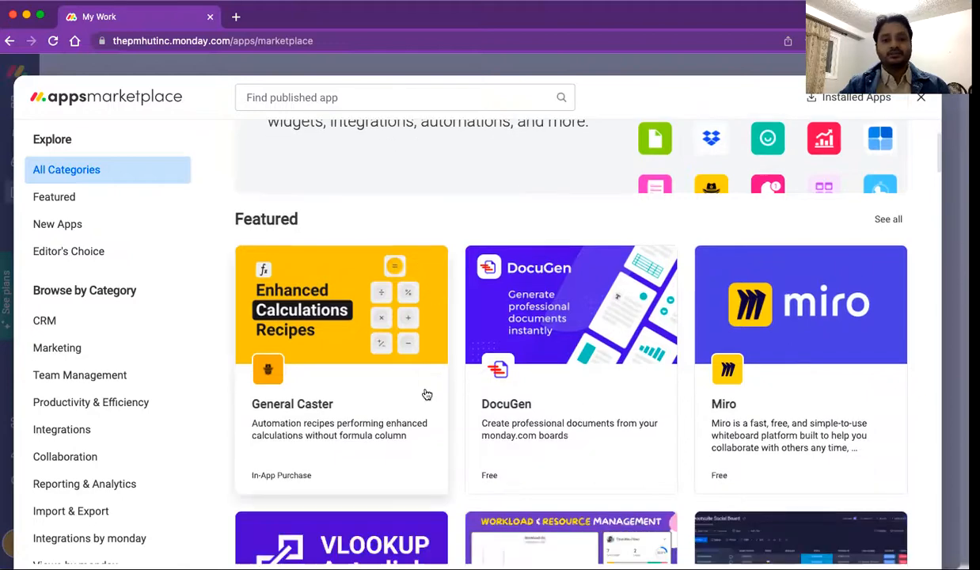
pyautogui.scroll(-4, 426, 396)
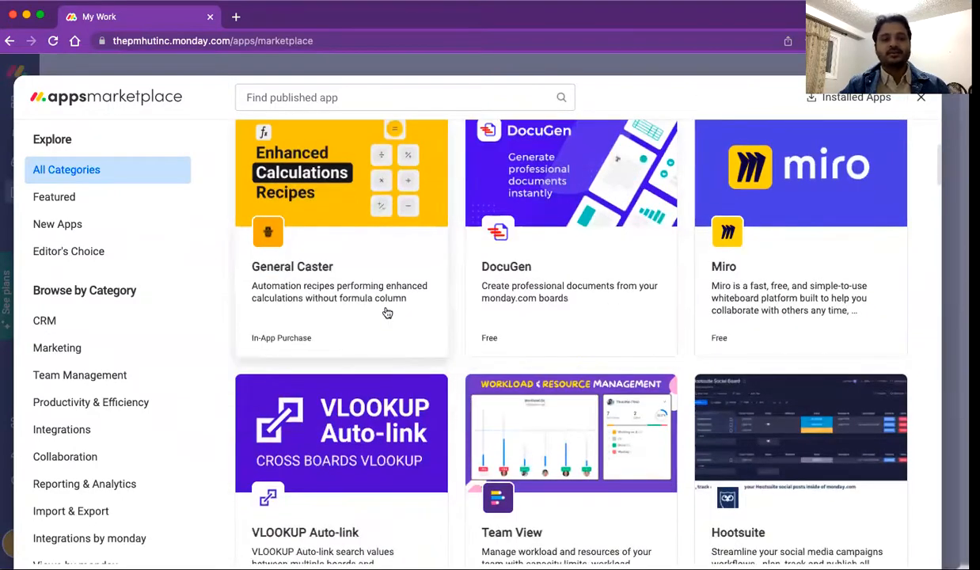
pyautogui.scroll(-5, 342, 355)
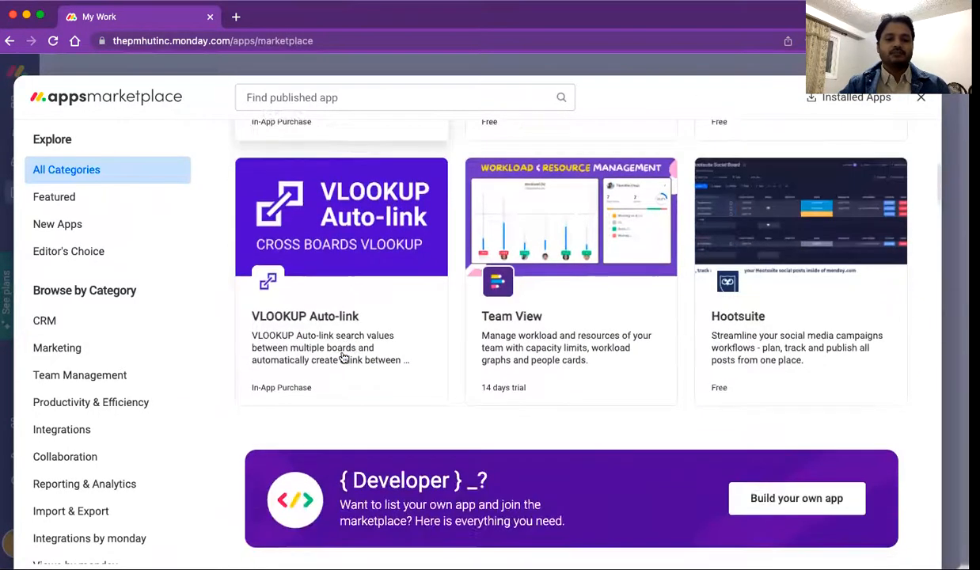
pyautogui.scroll(-4, 343, 358)
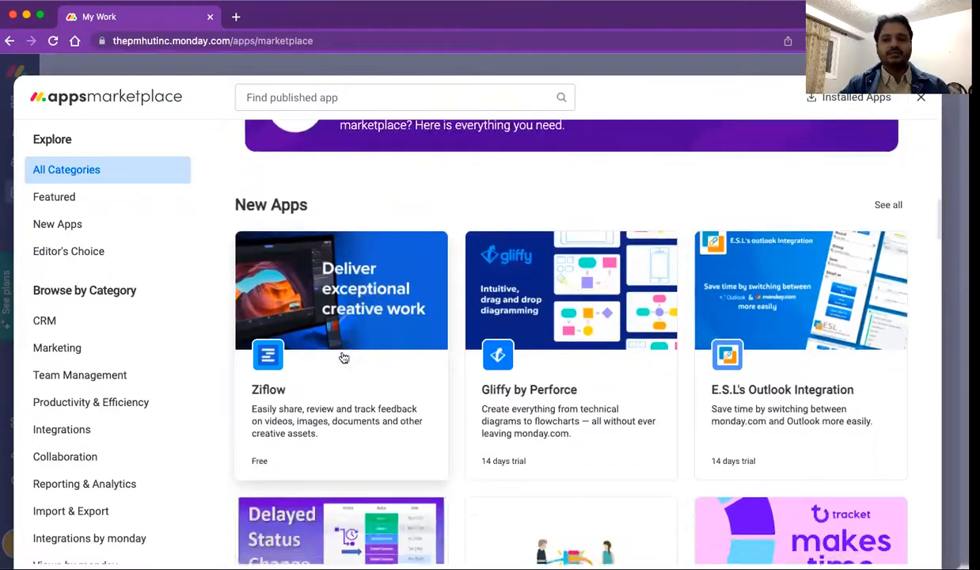
pyautogui.scroll(10, 343, 358)
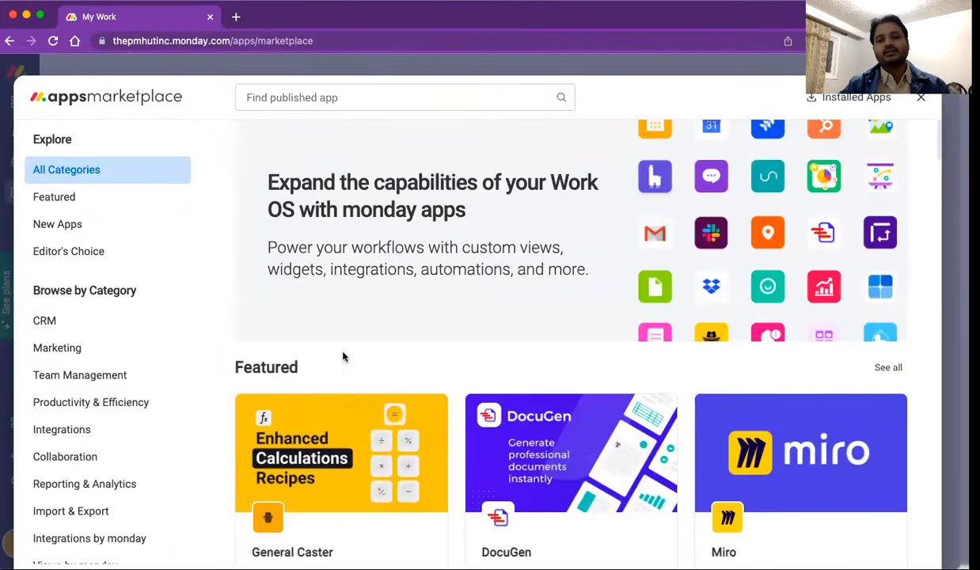
pyautogui.click(921, 101)
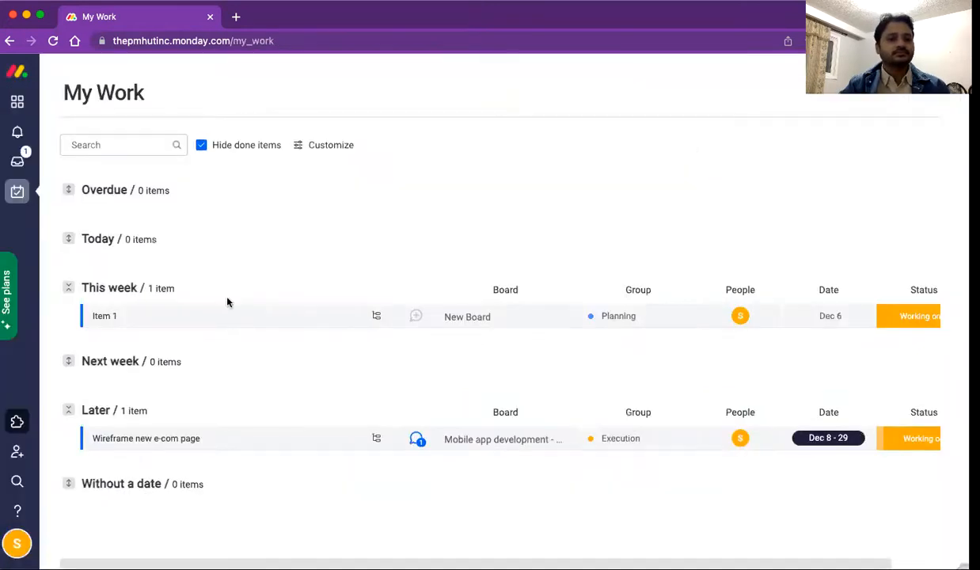
# Step: Invite a colleague's e-mail address to the account as a Member
pyautogui.click(17, 452)
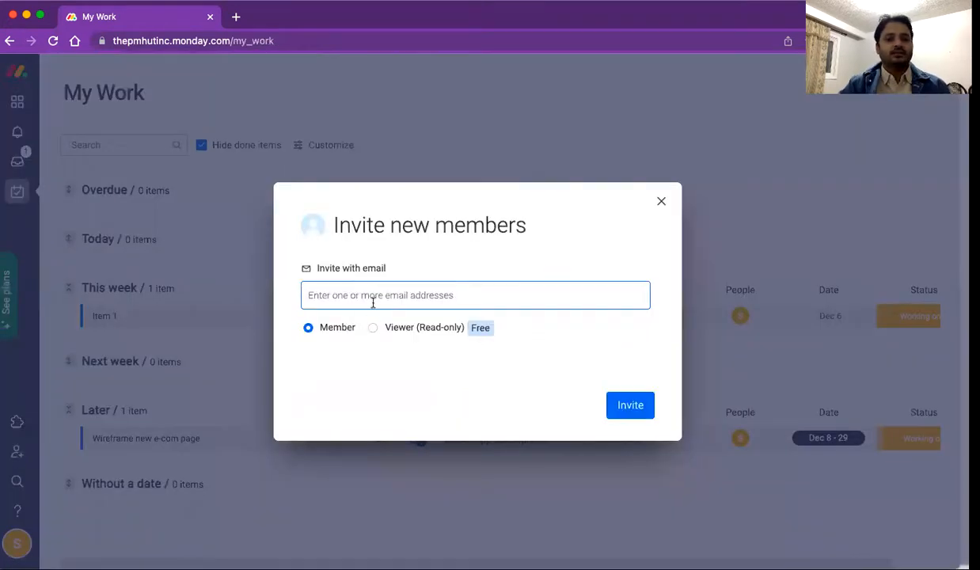
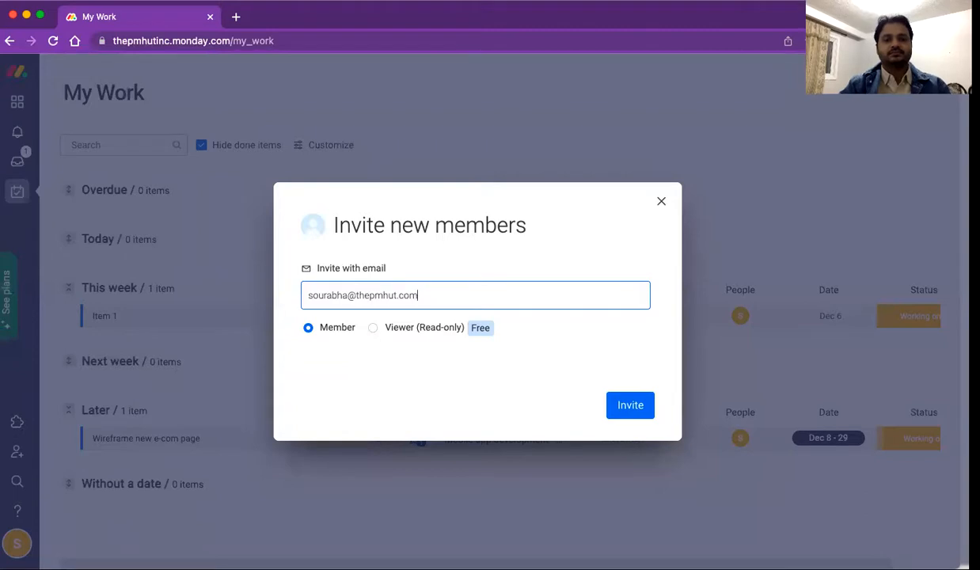
pyautogui.click(627, 404)
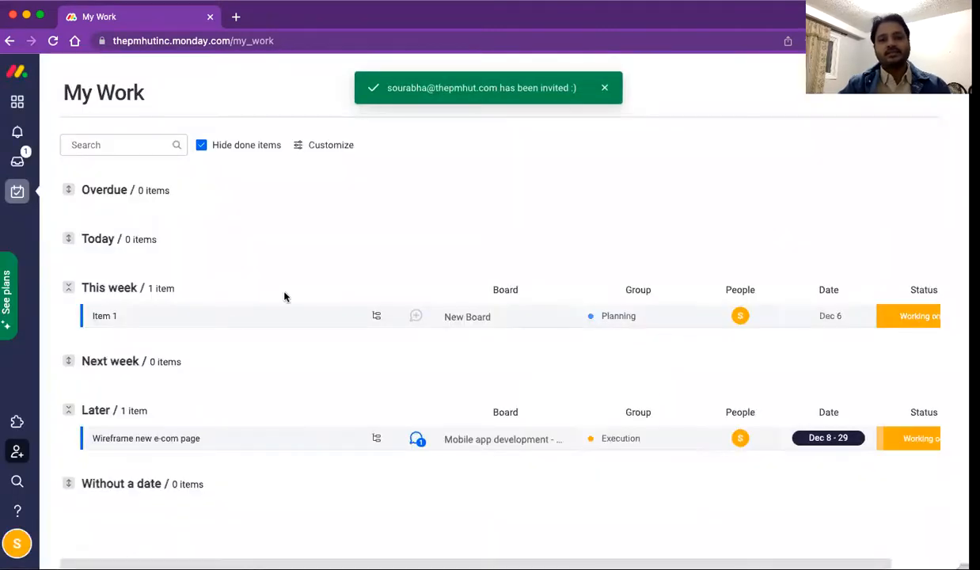
# Step: Search everything for 'design', browse the cross-board matches, then bring up Learn & Get Inspired
pyautogui.click(17, 481)
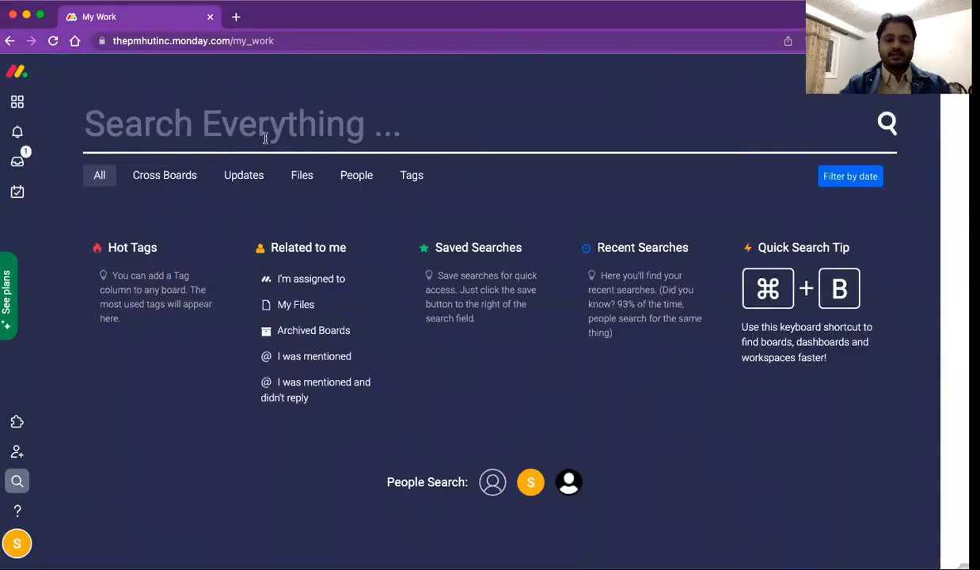
pyautogui.write('design')
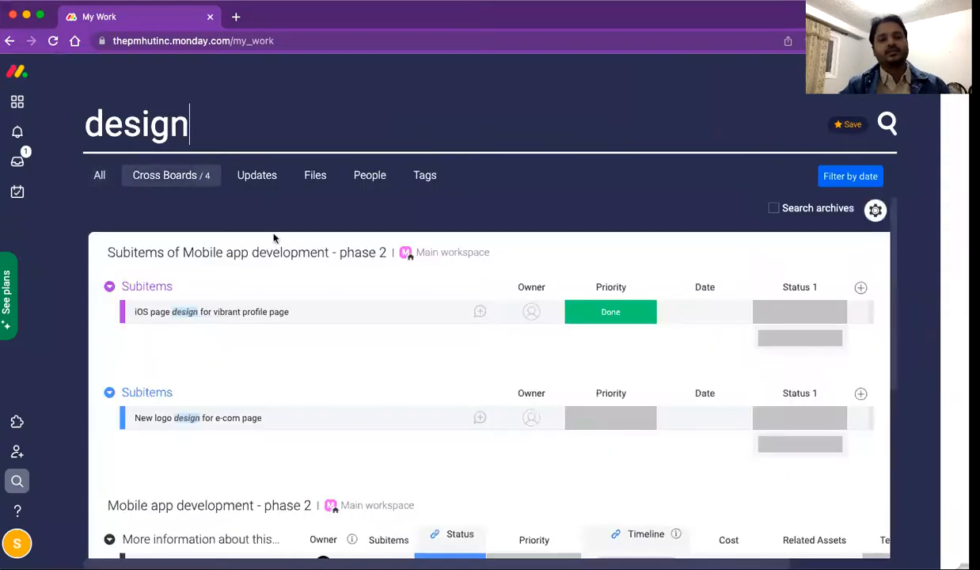
pyautogui.scroll(-3, 311, 392)
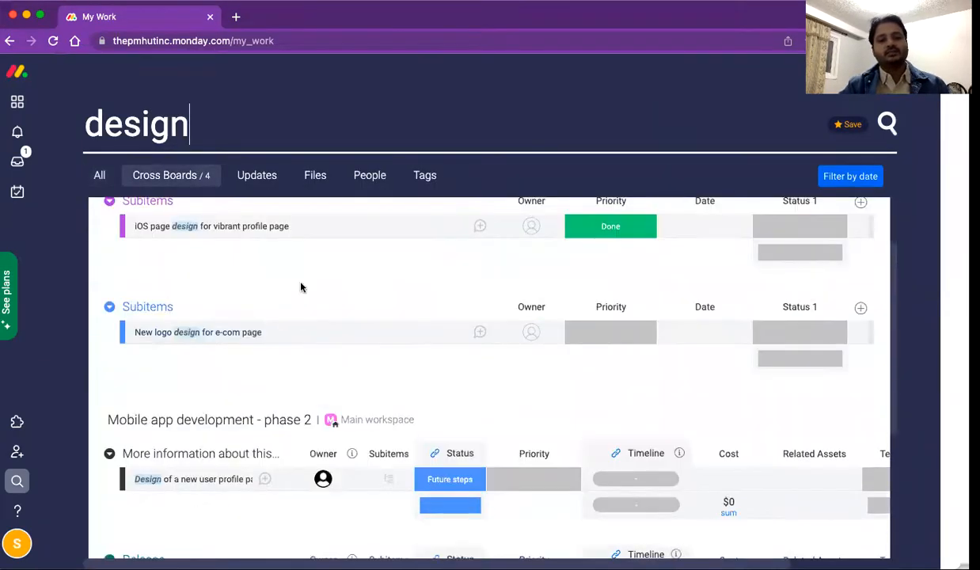
pyautogui.scroll(-5, 301, 288)
pyautogui.scroll(2, 334, 446)
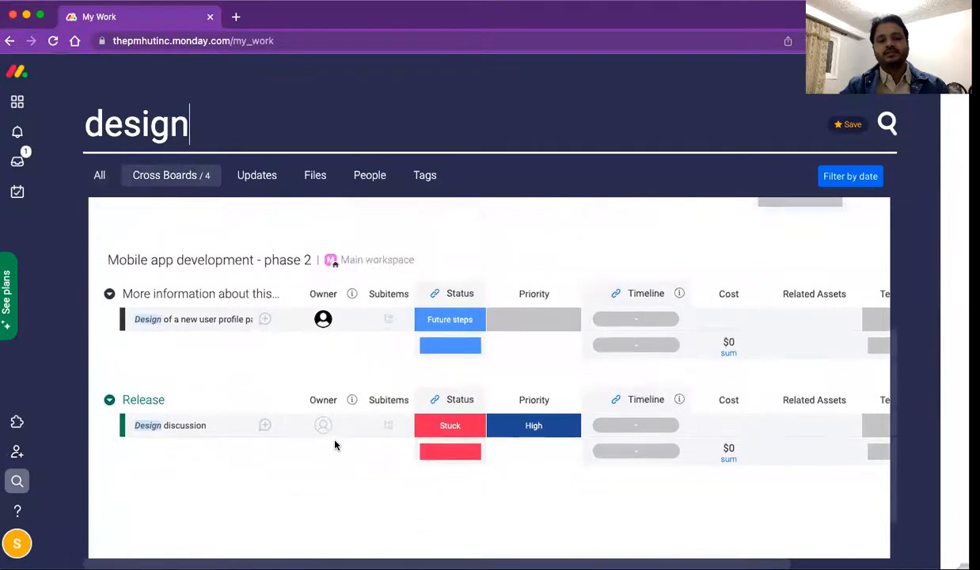
pyautogui.scroll(5, 335, 446)
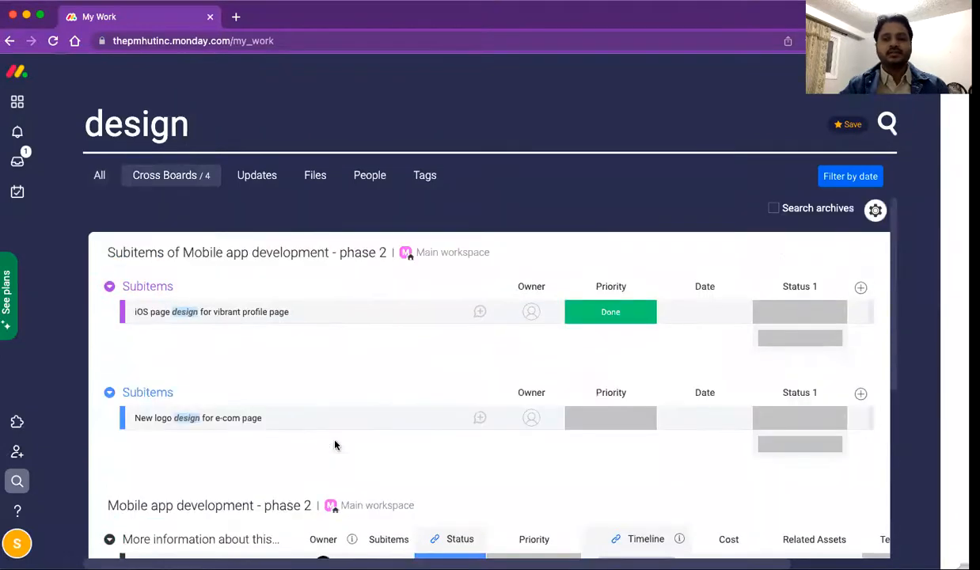
pyautogui.click(18, 511)
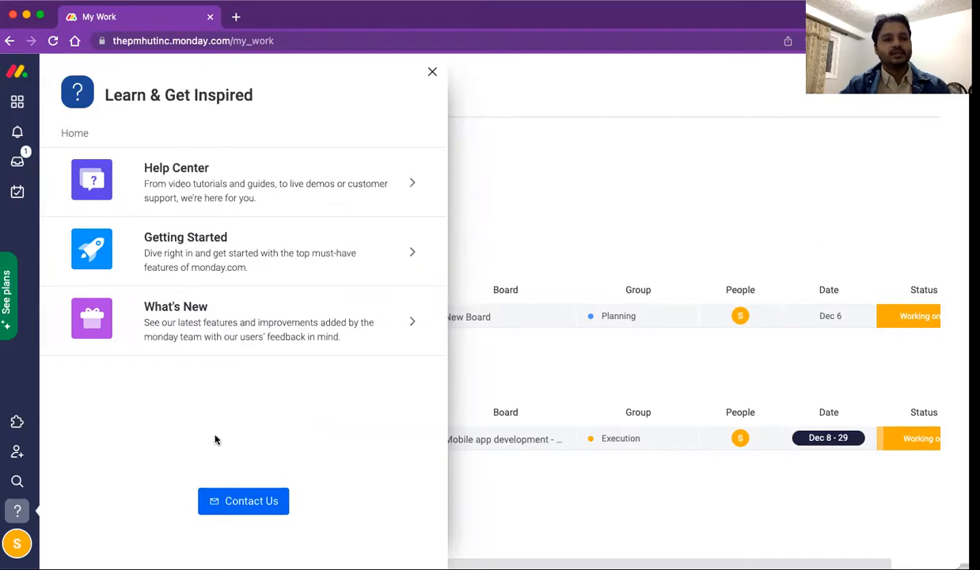
# Step: Open My profile from the account menu and reload it after the error appears
pyautogui.click(16, 541)
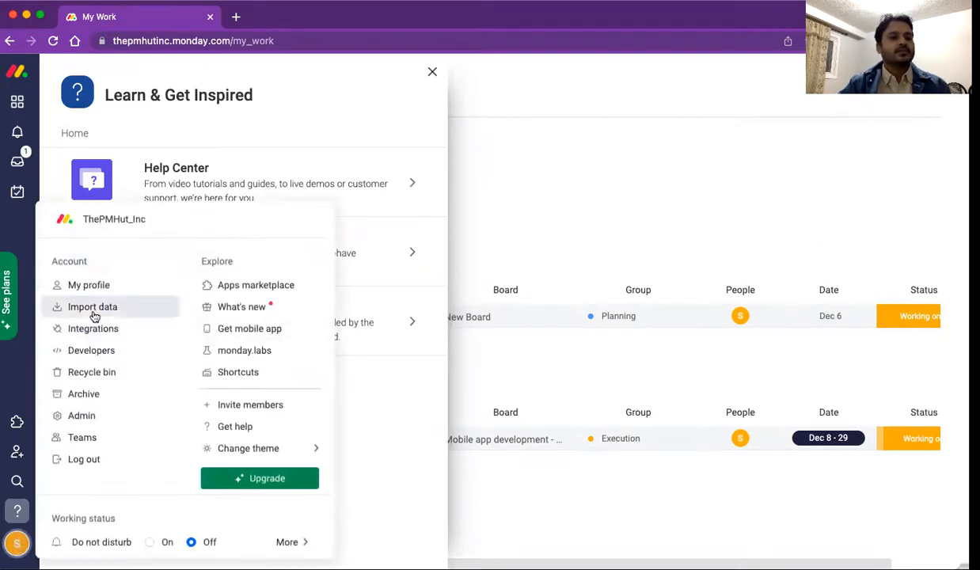
pyautogui.click(95, 288)
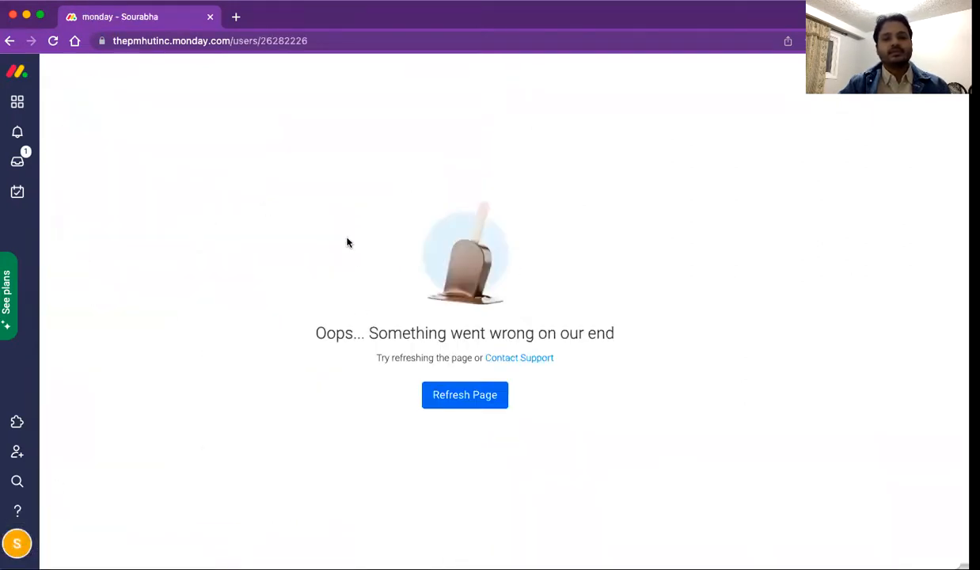
pyautogui.click(444, 394)
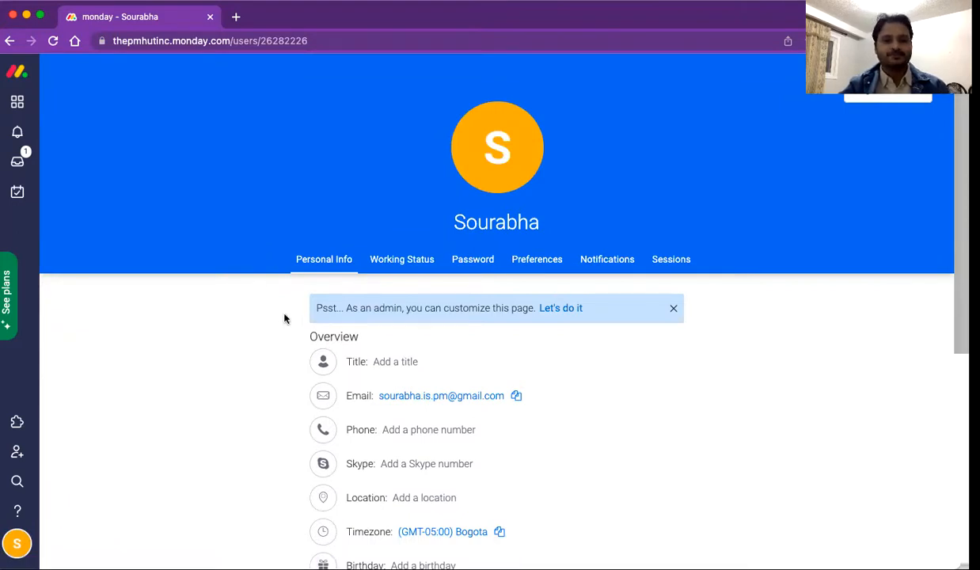
# Step: View the profile's Working Status, Password, Notifications and Sessions tabs, then return to Personal Info
pyautogui.click(404, 264)
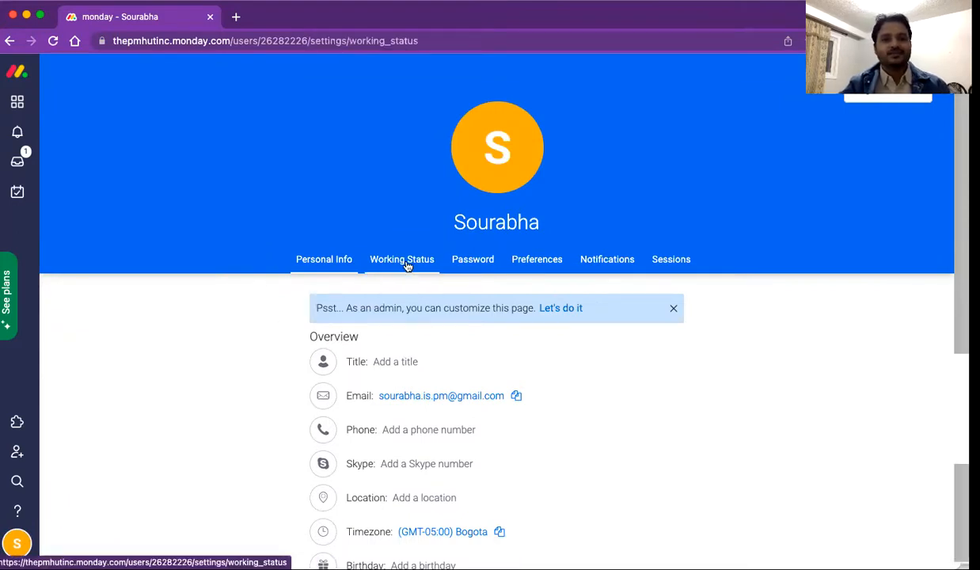
pyautogui.click(486, 268)
pyautogui.click(605, 264)
pyautogui.click(669, 263)
pyautogui.click(332, 267)
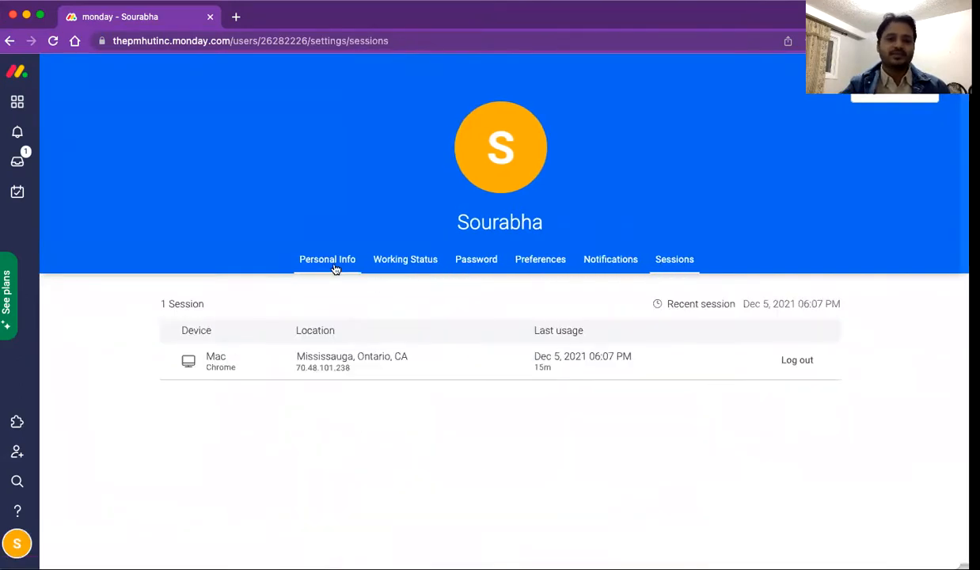